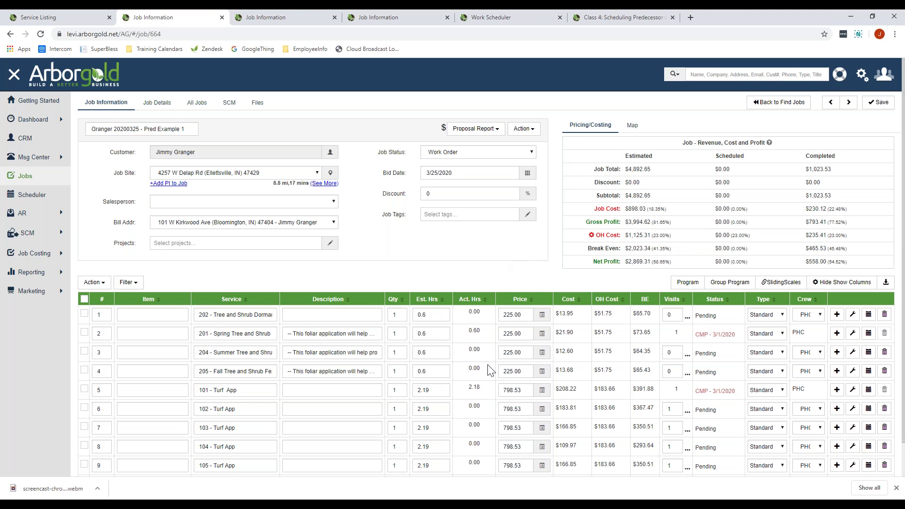
Review the Pred Example 1 job's services alongside "The Three Scenarios/Use Cases" slide in PowerPoint
scroll(354, 286, "down", 1)
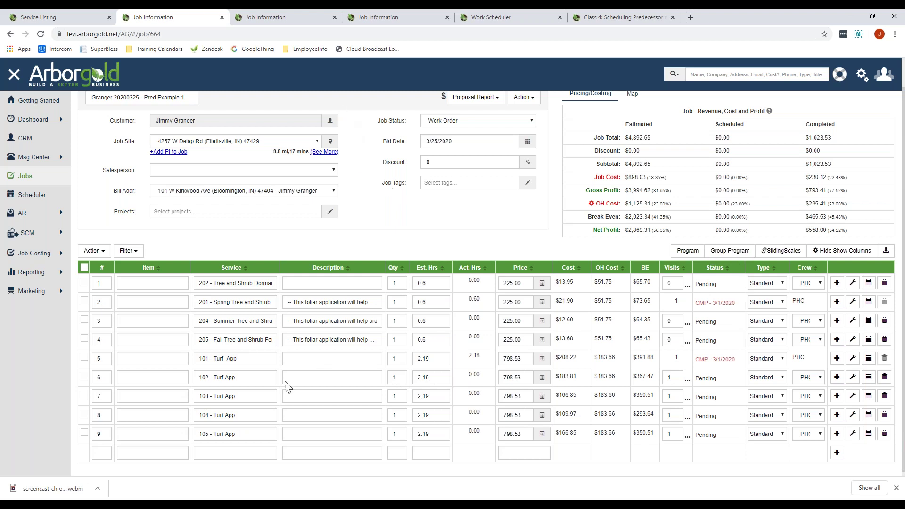
left_click(340, 505)
scroll(128, 332, "down", 2)
left_click(115, 348)
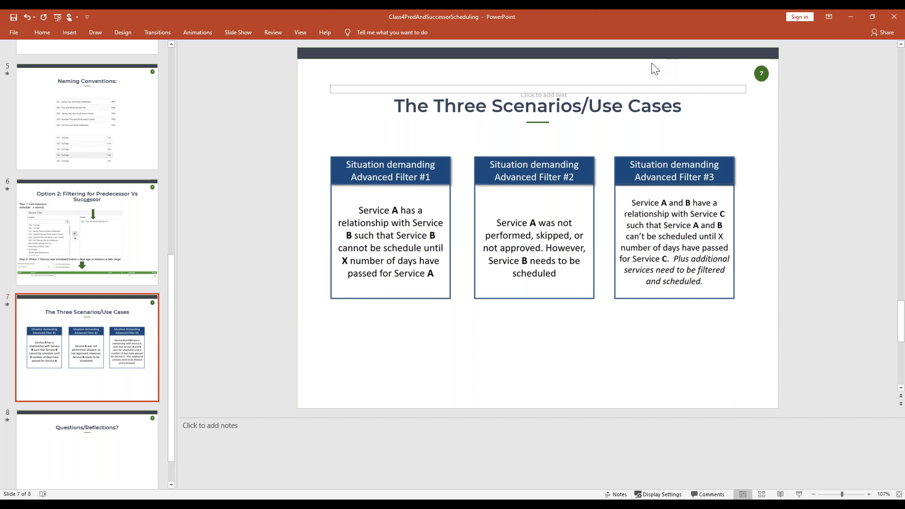
left_click(850, 17)
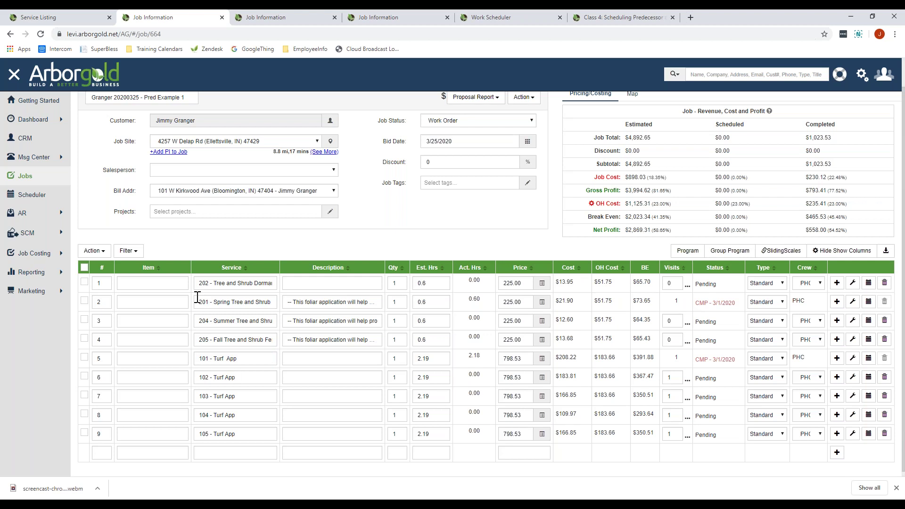
scroll(324, 195, "up", 1)
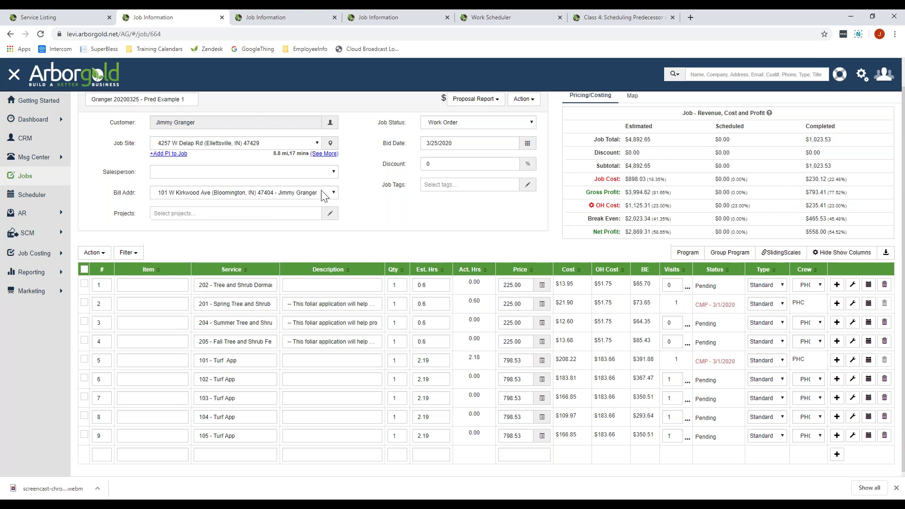
scroll(312, 186, "up", 2)
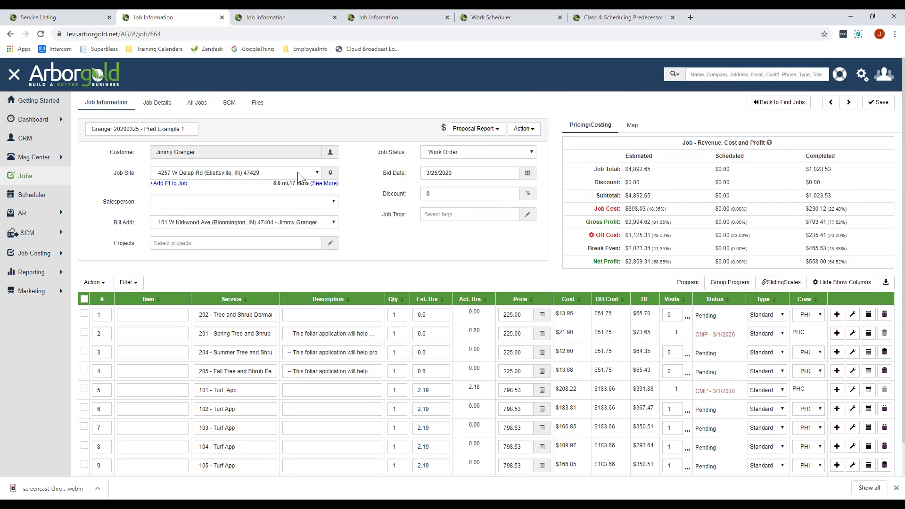
Go to the Work Scheduler and reset its advanced unscheduled service filter
left_click(509, 18)
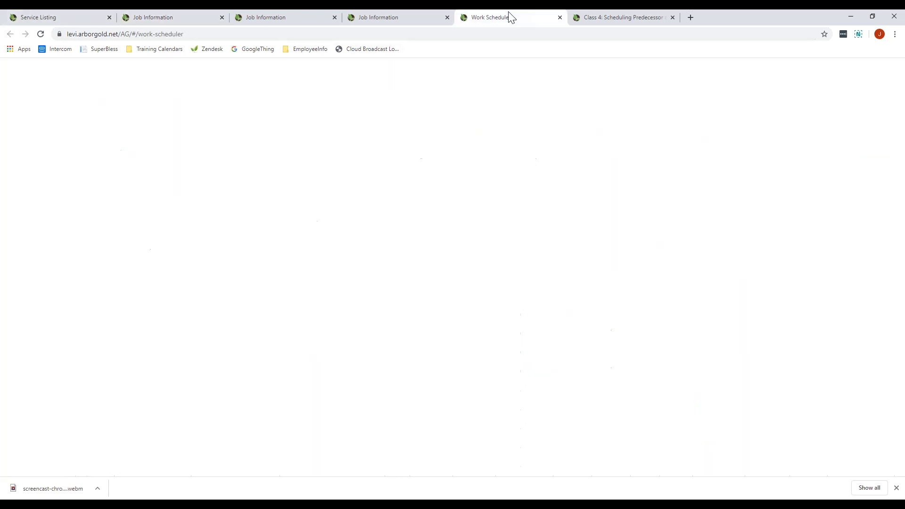
left_click(637, 100)
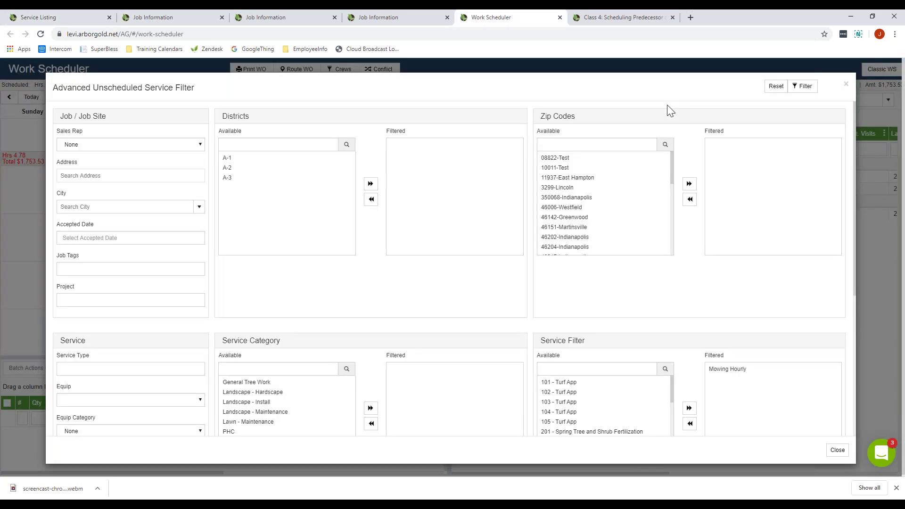
left_click(777, 86)
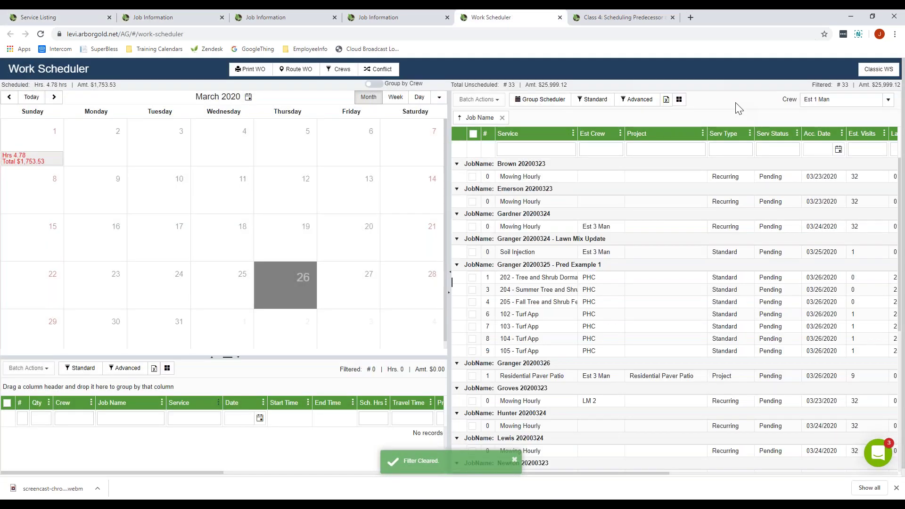
Reopen the advanced unscheduled service filter and consult the "Option 2: Filtering for Predecessor Vs Successor" slide in PowerPoint
left_click(642, 101)
scroll(490, 250, "down", 2)
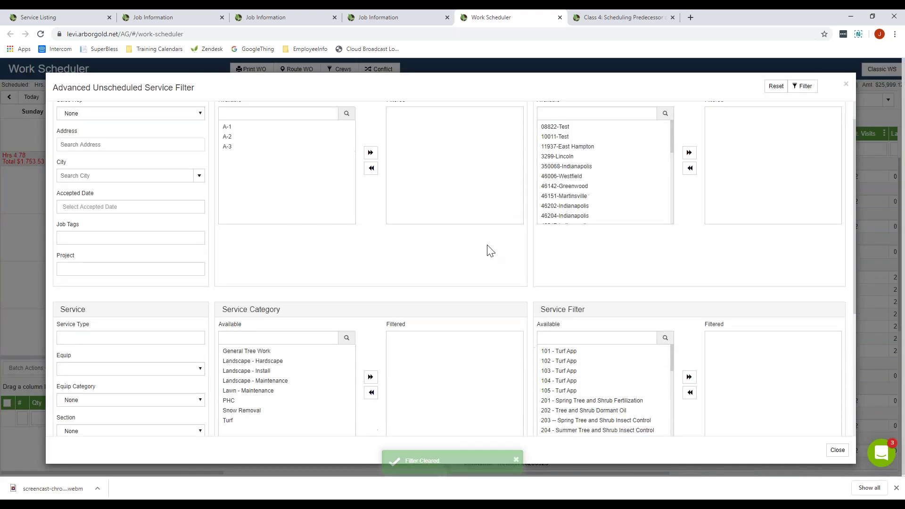
scroll(490, 250, "down", 2)
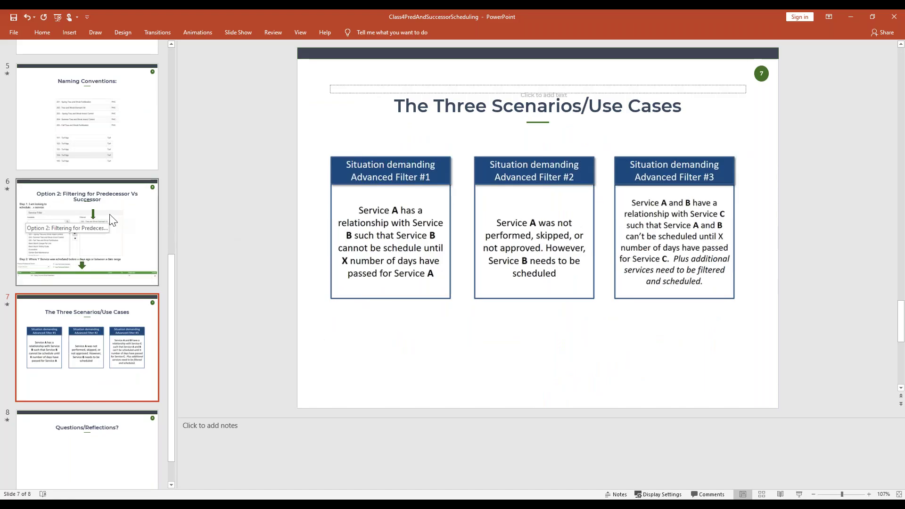
left_click(112, 220)
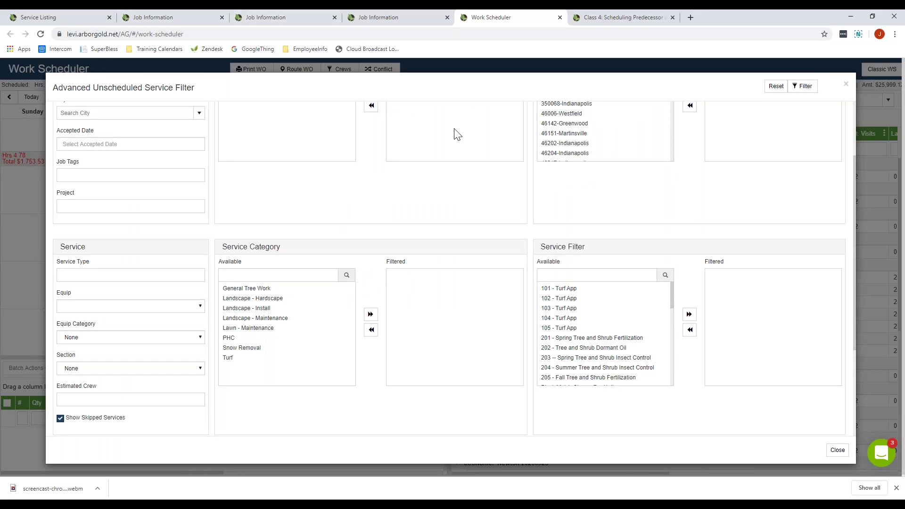
Add 102 - Turf App to the filtered services in the advanced unscheduled service filter
left_click(570, 299)
left_click(689, 314)
scroll(566, 302, "up", 1)
Add 101 - Turf App as predecessor service last performed before 20 days ago, and apply the filter
scroll(439, 240, "down", 3)
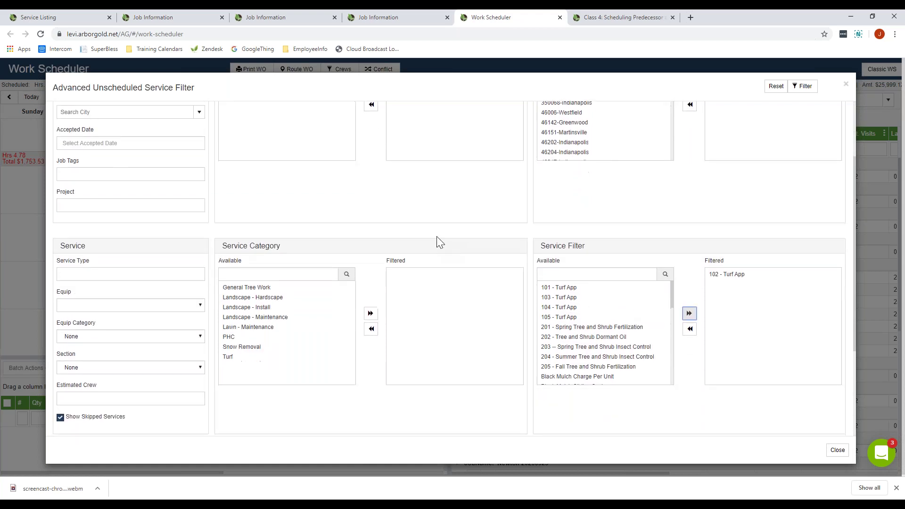
scroll(455, 250, "down", 1)
left_click(361, 360)
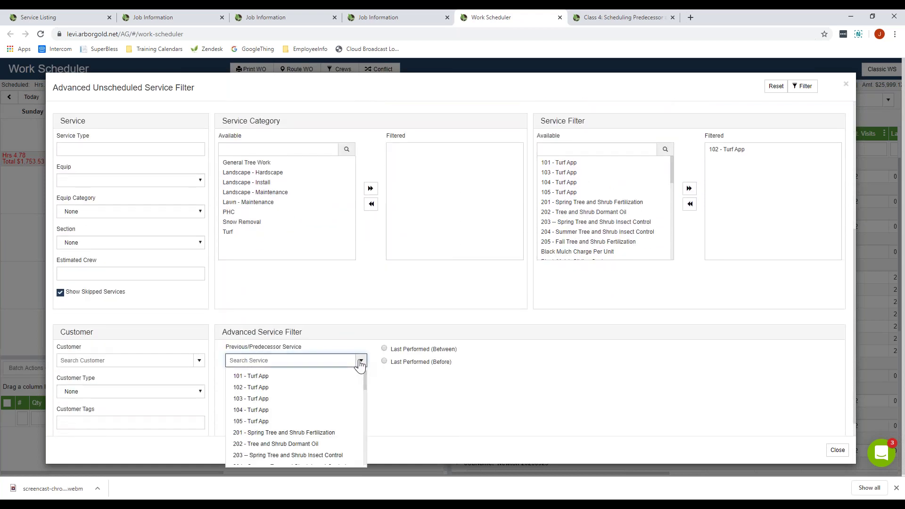
left_click(331, 377)
left_click(384, 361)
left_click(564, 363)
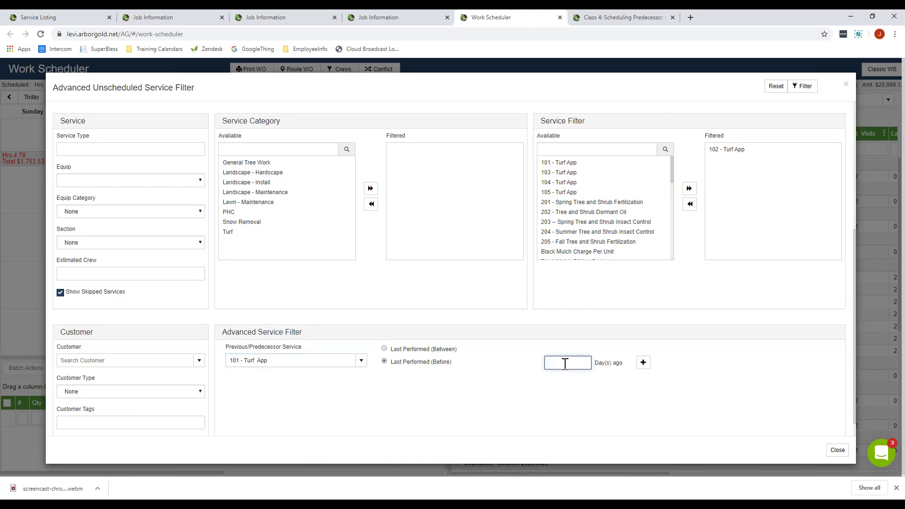
left_click(643, 362)
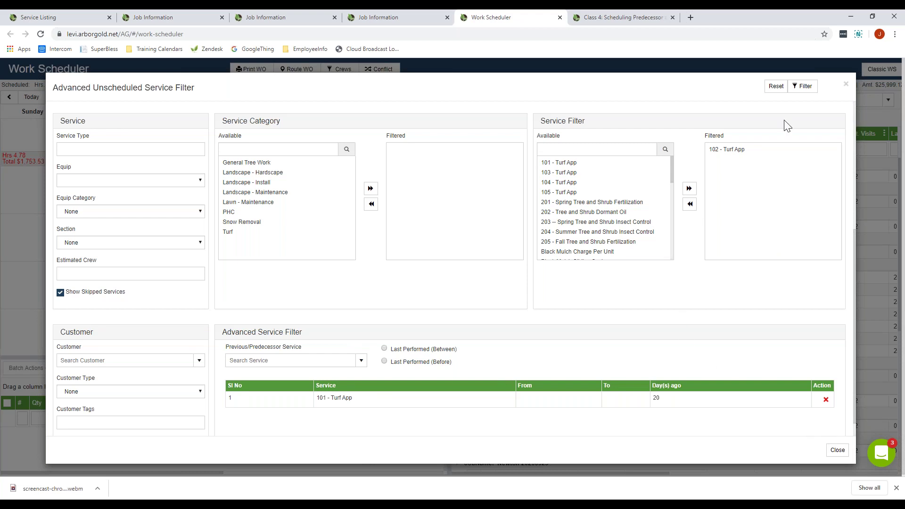
left_click(808, 87)
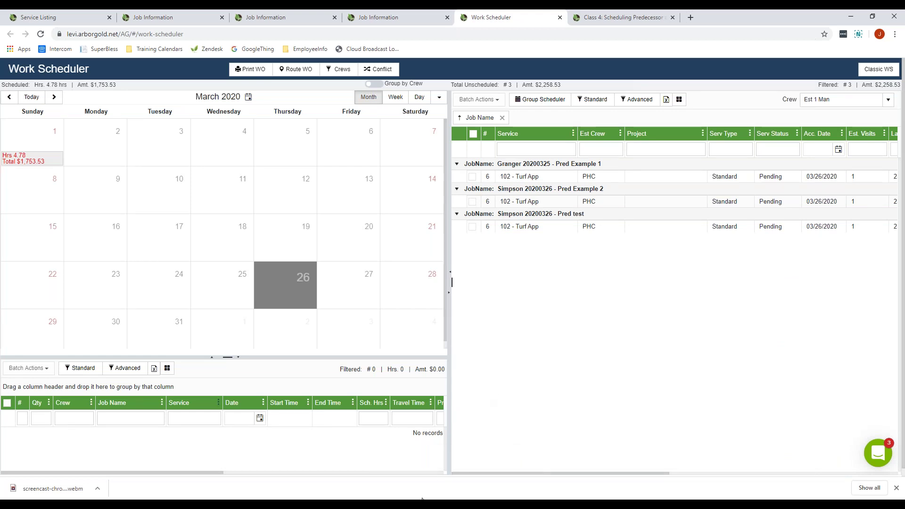
Switch to PowerPoint and show "The Three Scenarios/Use Cases" slide to read the second scenario
mouse_move(404, 504)
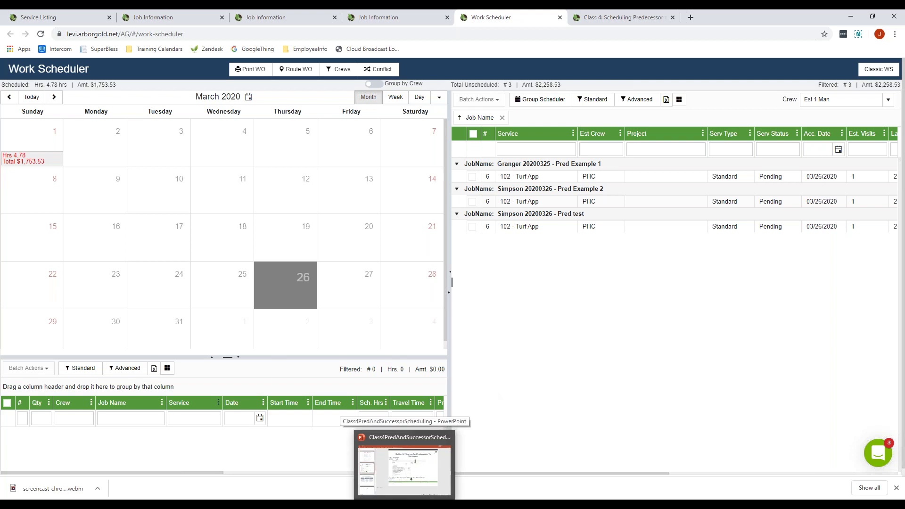
left_click(404, 467)
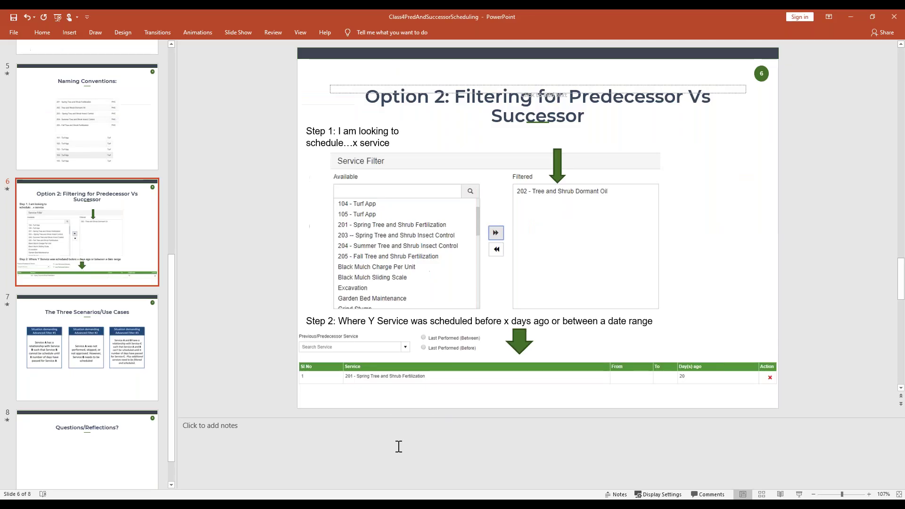
left_click(111, 309)
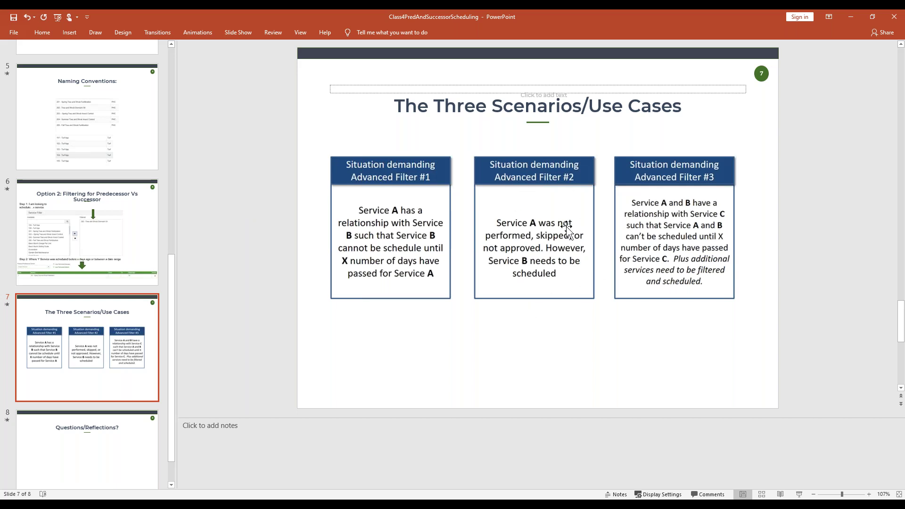
Return to the browser and examine the statuses of services 201 and 101 in the Pred Example 2 job
left_click(851, 16)
left_click(299, 12)
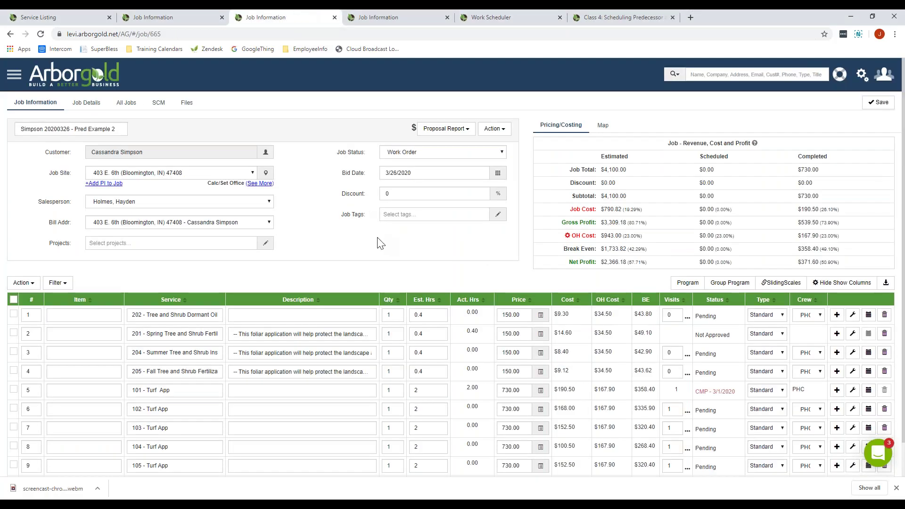
scroll(317, 278, "down", 1)
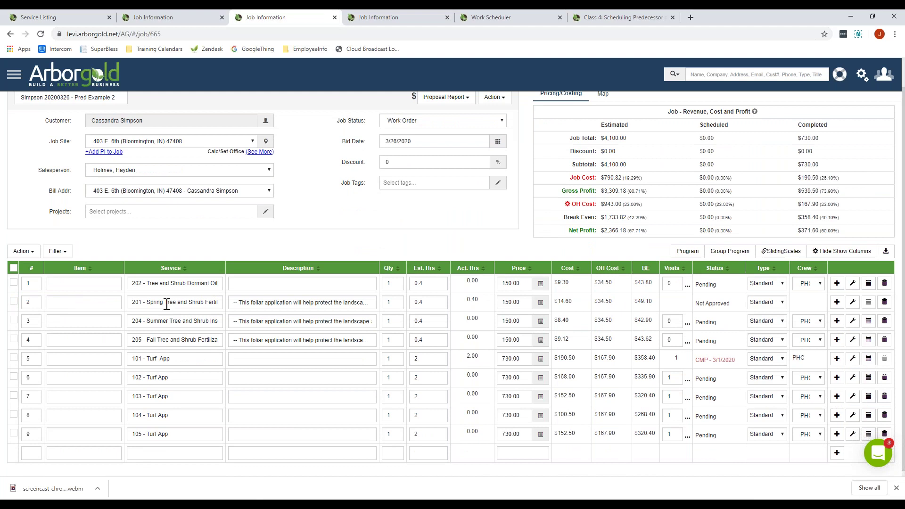
left_click(147, 305)
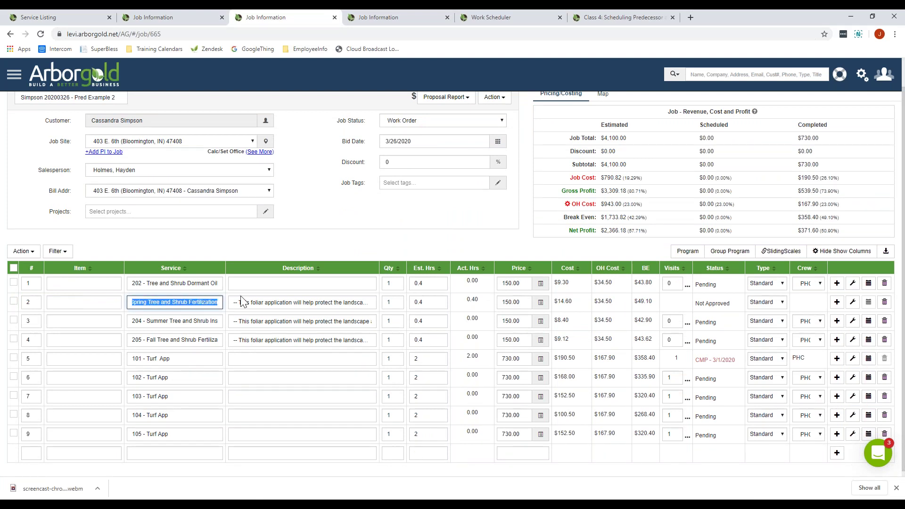
left_click(258, 244)
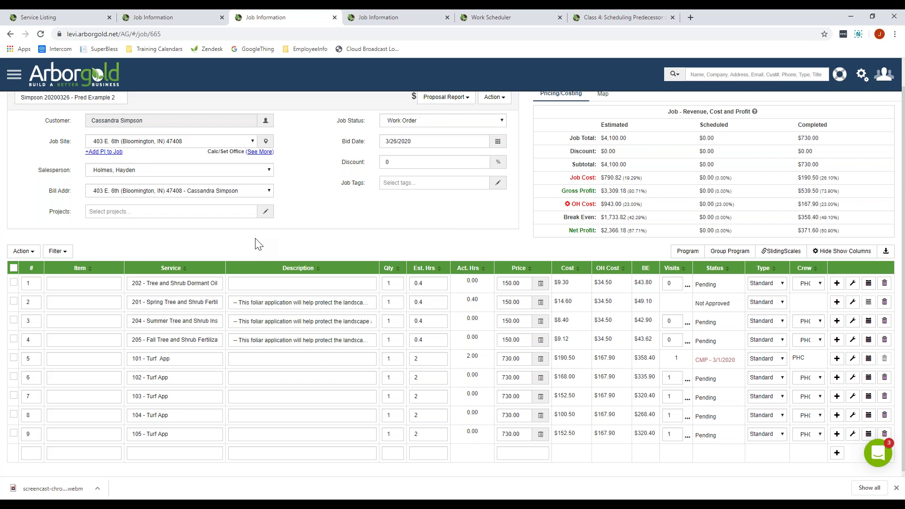
left_click_drag(695, 303, 739, 314)
left_click(163, 359)
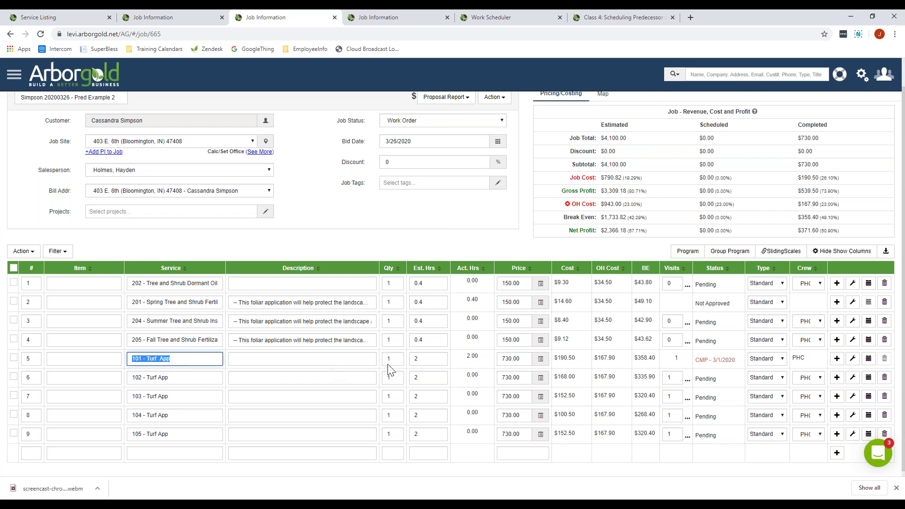
left_click_drag(700, 363, 730, 361)
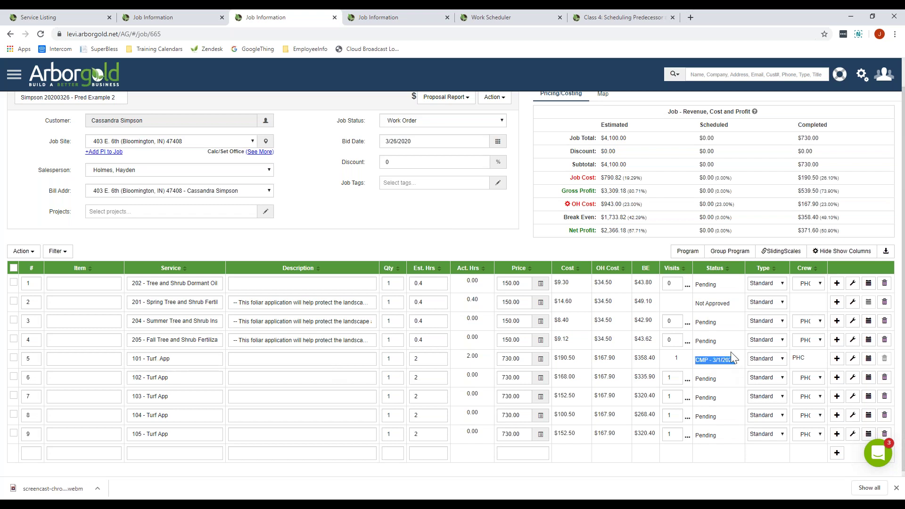
left_click_drag(696, 303, 734, 315)
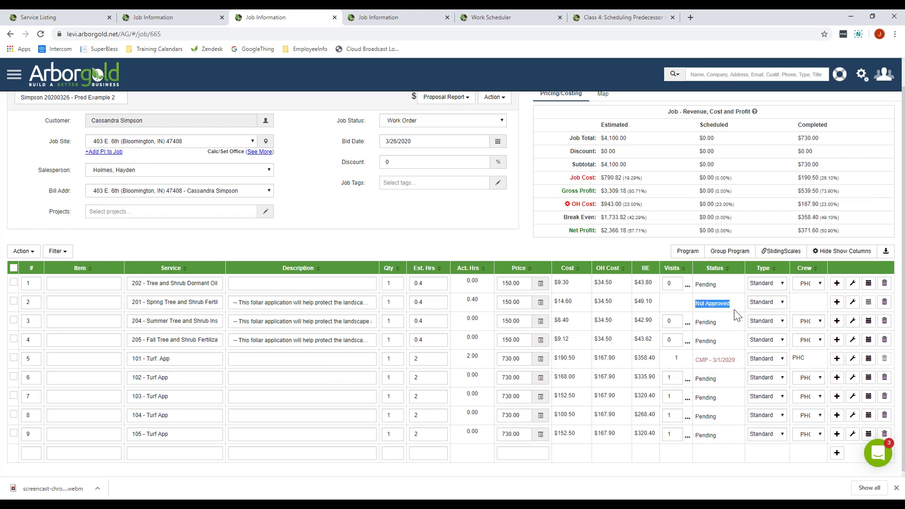
left_click(738, 315)
left_click_drag(696, 303, 730, 304)
Add 202 - Tree and Shrub Dormant Oil to the filtered services in the Work Scheduler's advanced unscheduled service filter
left_click(507, 18)
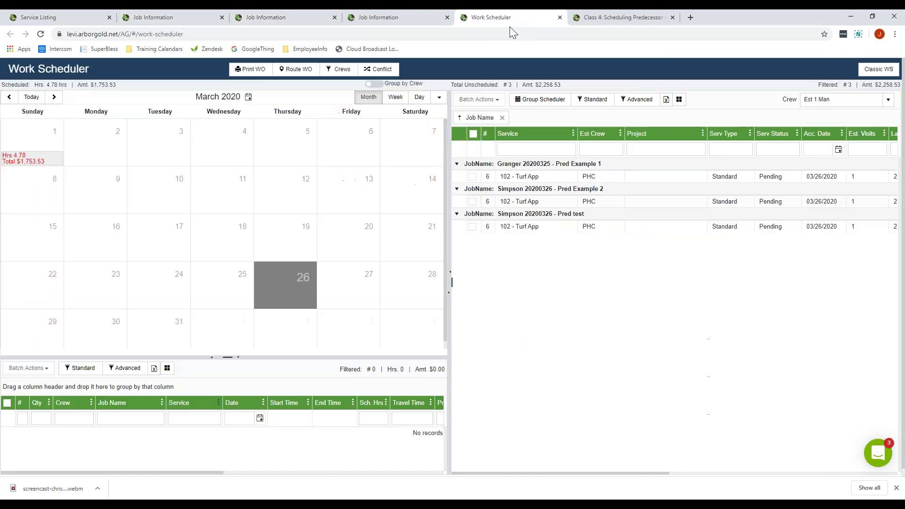
left_click(637, 101)
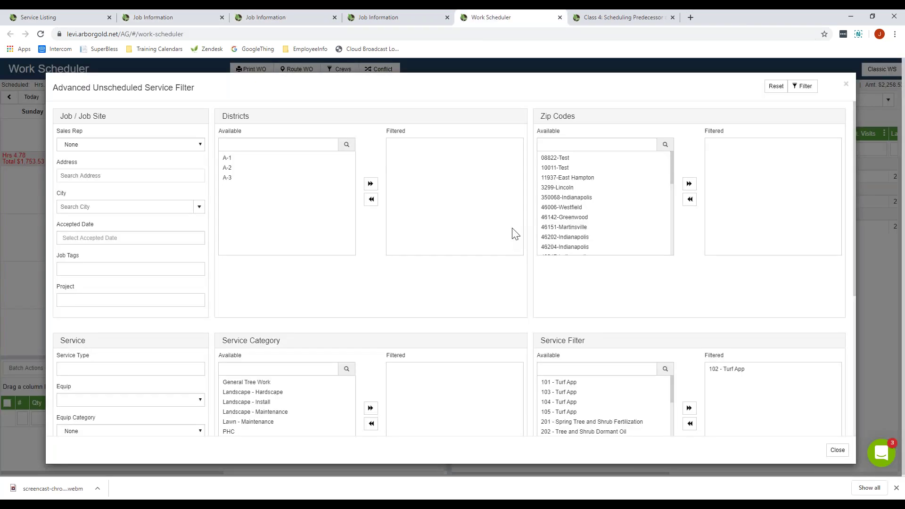
scroll(481, 263, "down", 3)
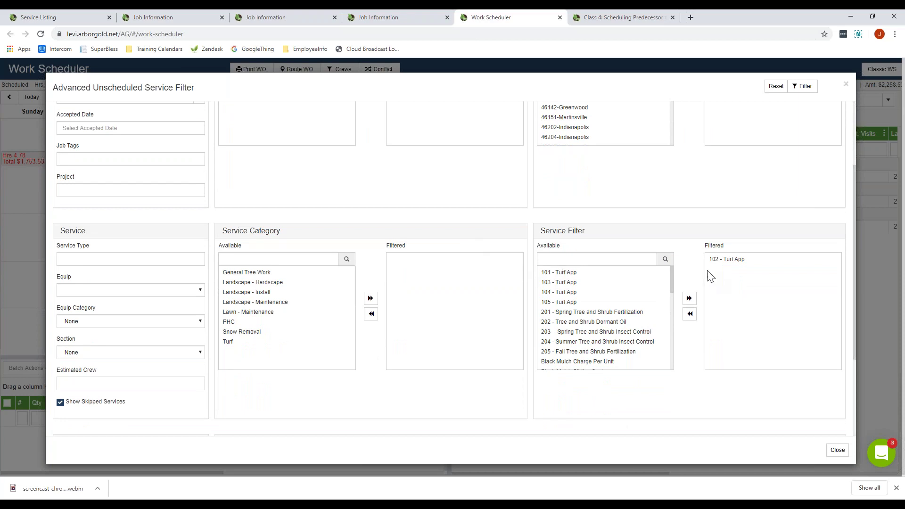
left_click(583, 323)
left_click(689, 298)
Add 201 - Spring Tree and Shrub Fertilization as predecessor service last performed before 20 days ago, and apply the filter
scroll(646, 390, "down", 3)
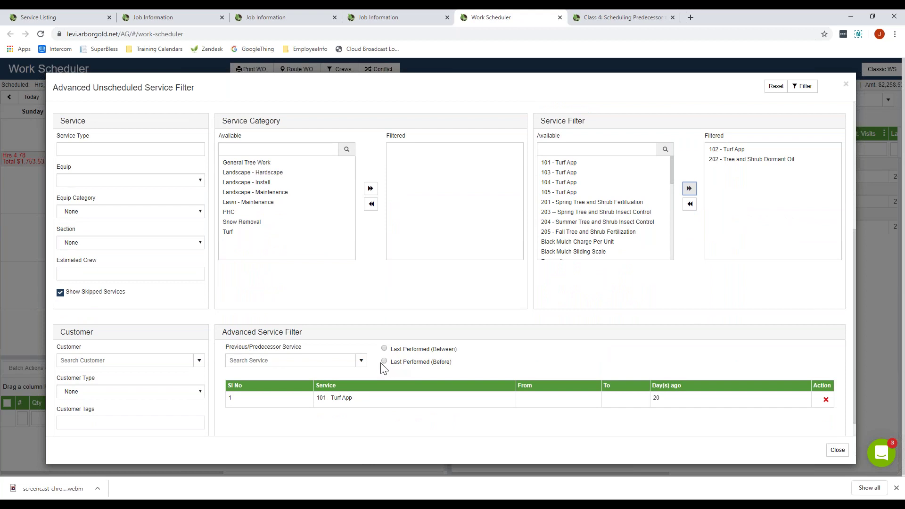
left_click(361, 361)
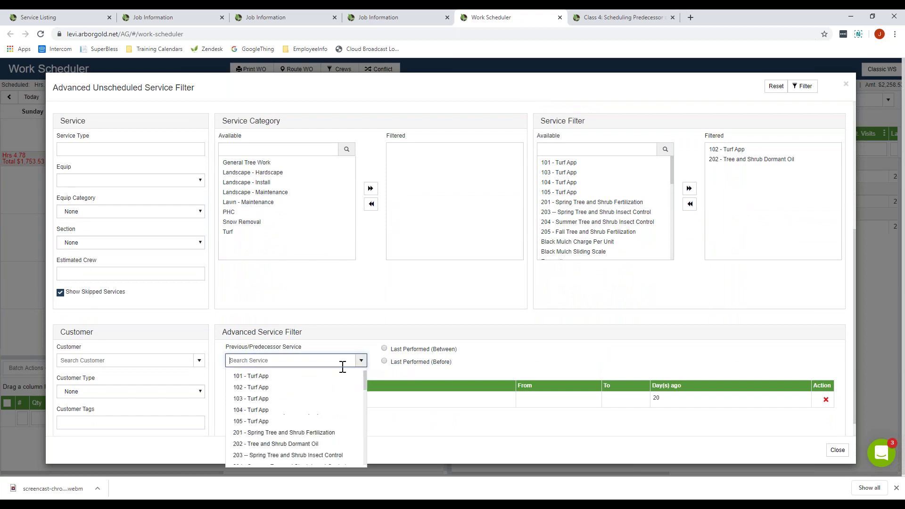
left_click(329, 438)
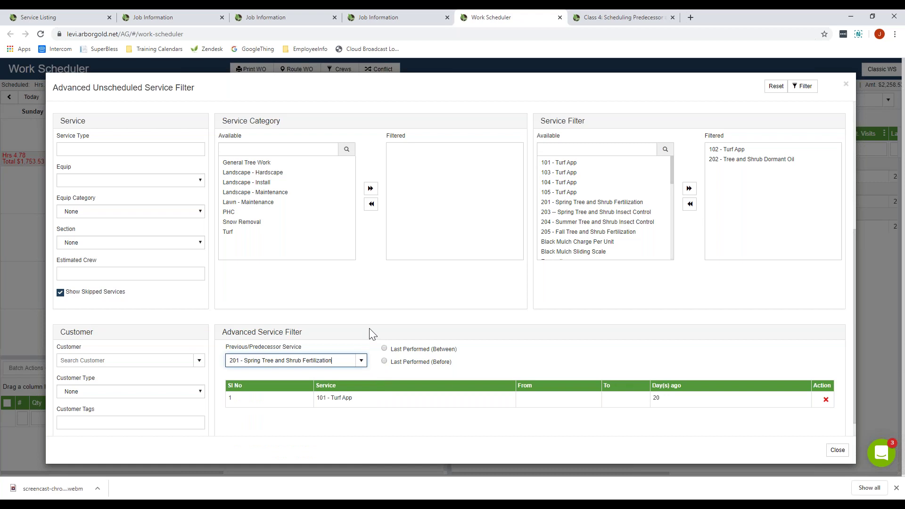
left_click(384, 362)
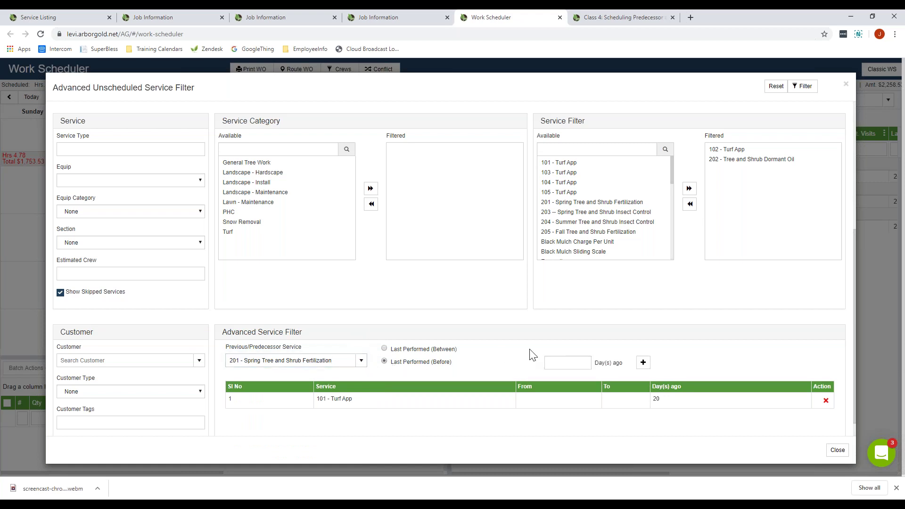
left_click(562, 367)
left_click(643, 363)
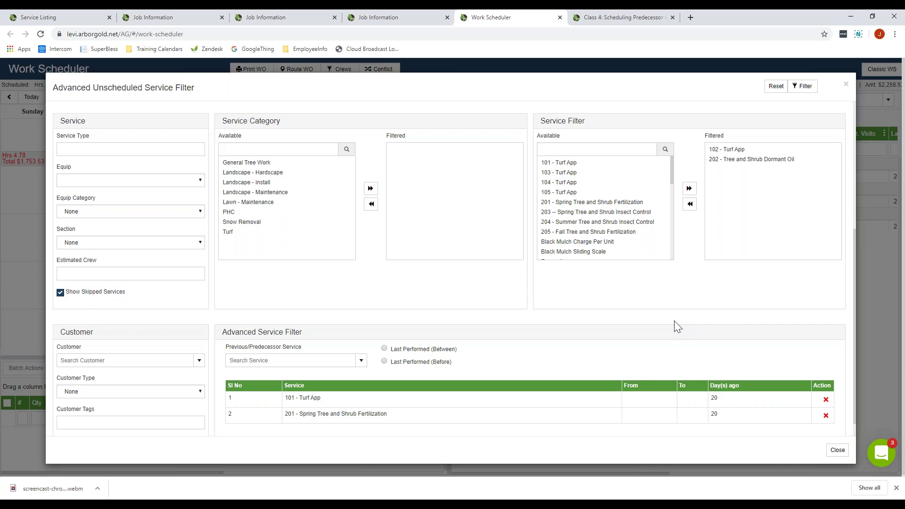
left_click(804, 86)
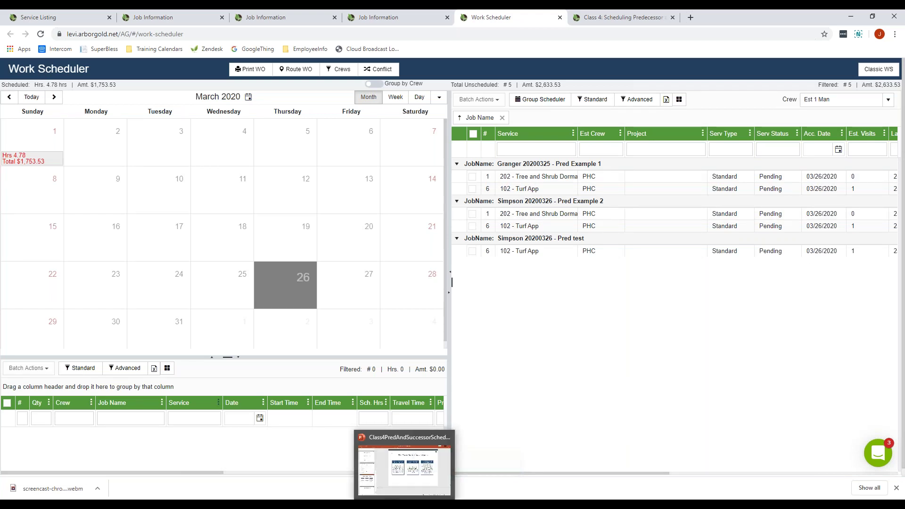
Switch to PowerPoint to read the third scenario and the predecessor-versus-successor slide, checking the Work Scheduler's advanced unscheduled service filter in between
left_click(405, 464)
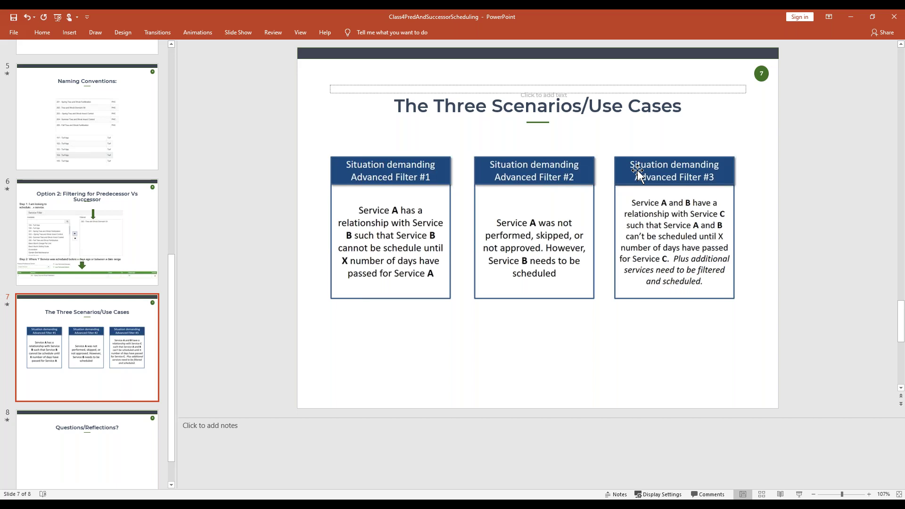
left_click(854, 22)
left_click(638, 100)
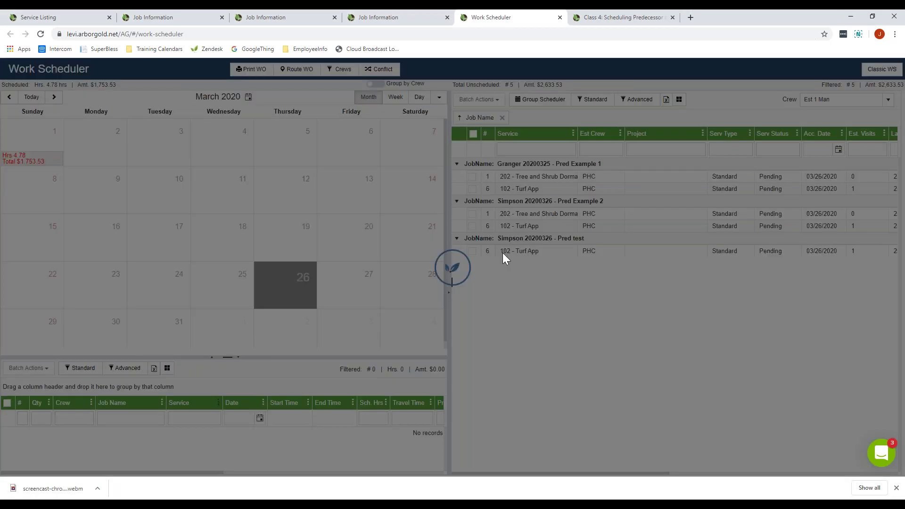
scroll(455, 330, "down", 3)
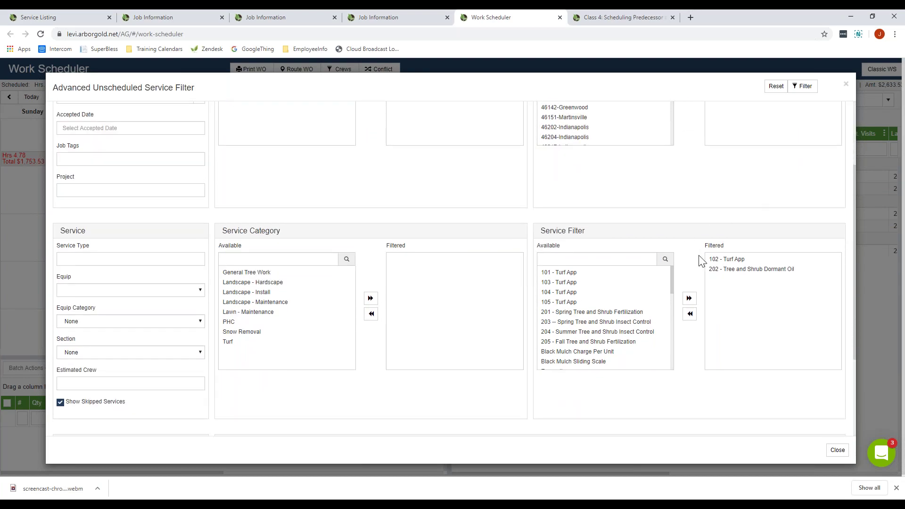
scroll(692, 260, "down", 3)
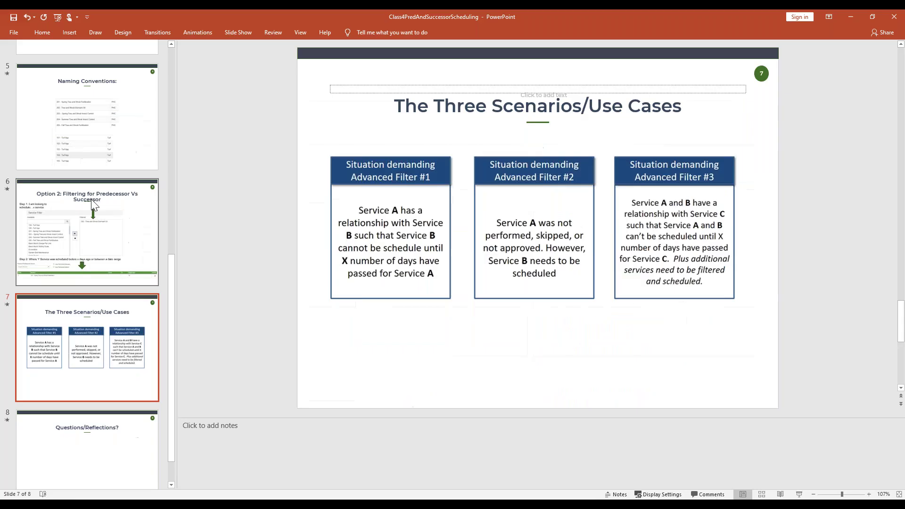
left_click(97, 210)
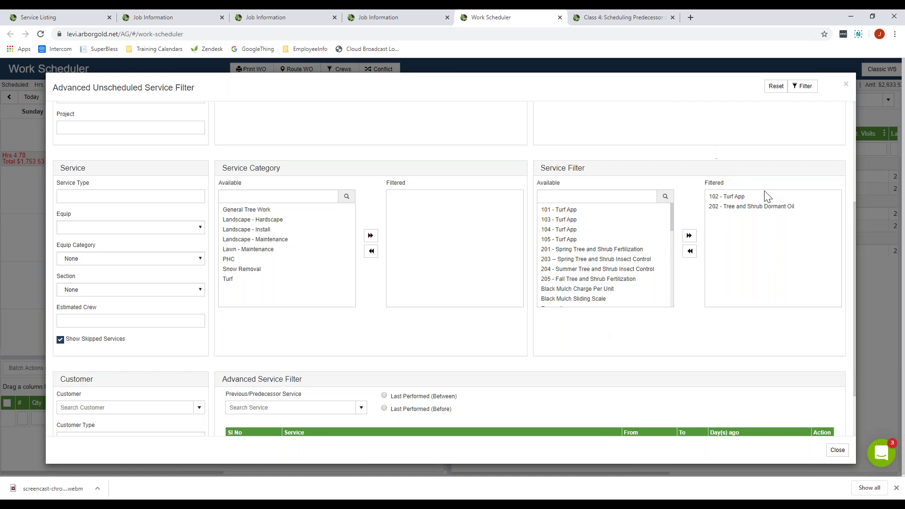
Review the filtered services and predecessor entries in the Work Scheduler's advanced unscheduled service filter, and reset the filter
scroll(382, 393, "down", 1)
scroll(382, 394, "down", 1)
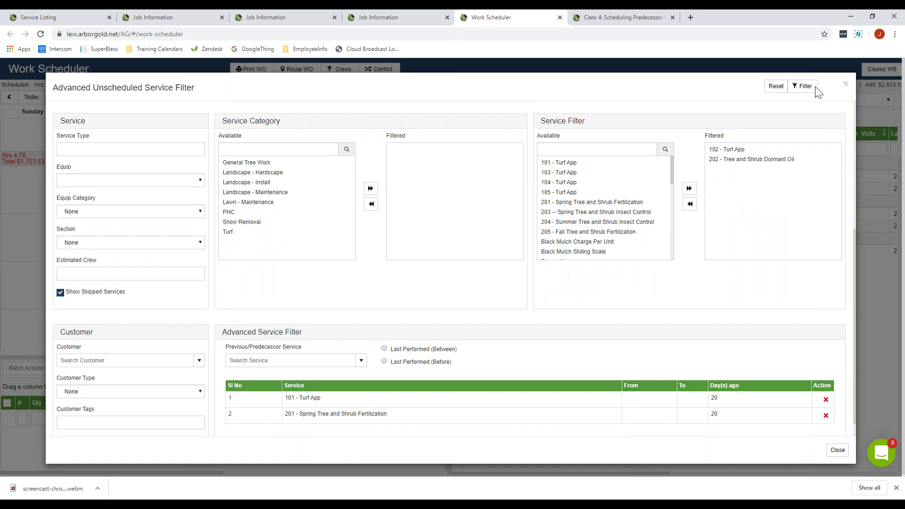
left_click(776, 86)
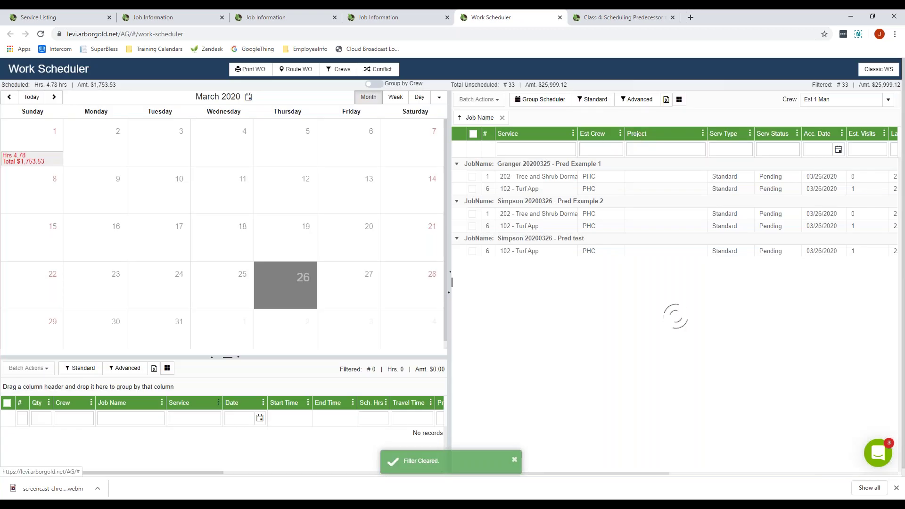
Remove the Job Name grouping from the unscheduled services and sort them by Pred (Days) in descending order
left_click_drag(641, 474, 757, 473)
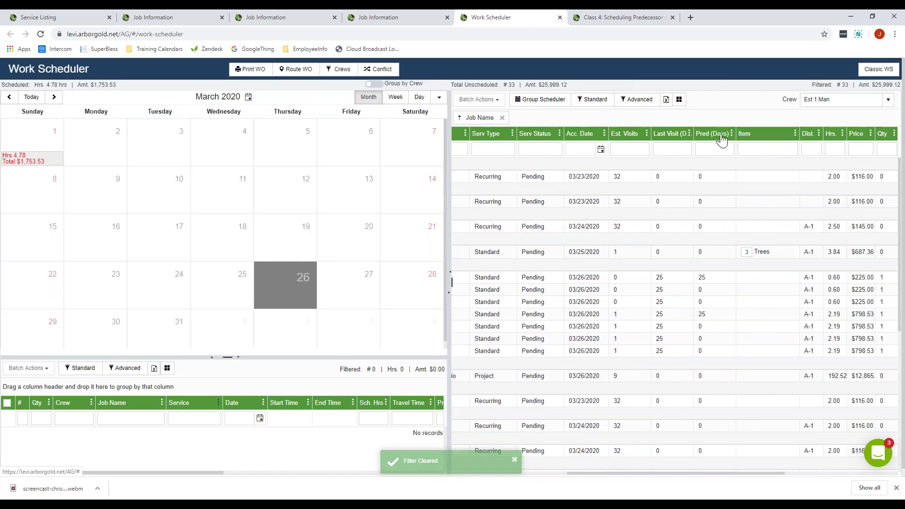
left_click(502, 117)
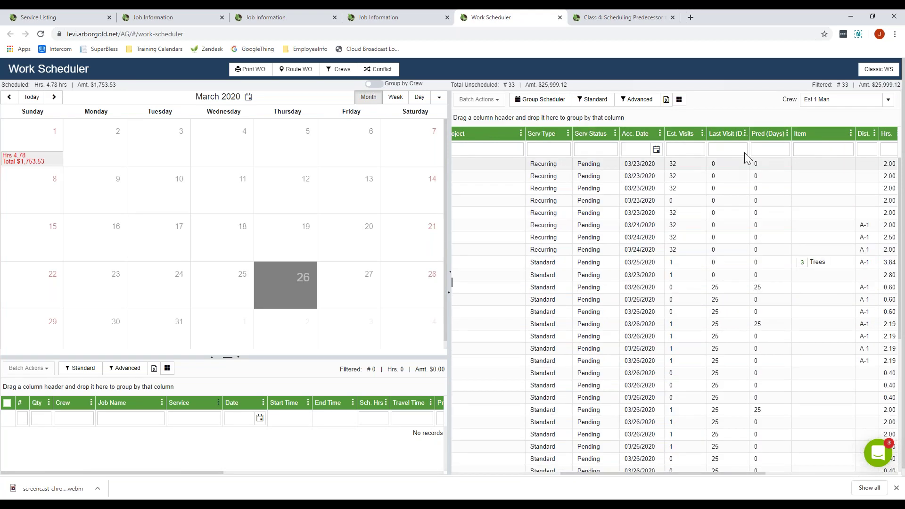
left_click(772, 141)
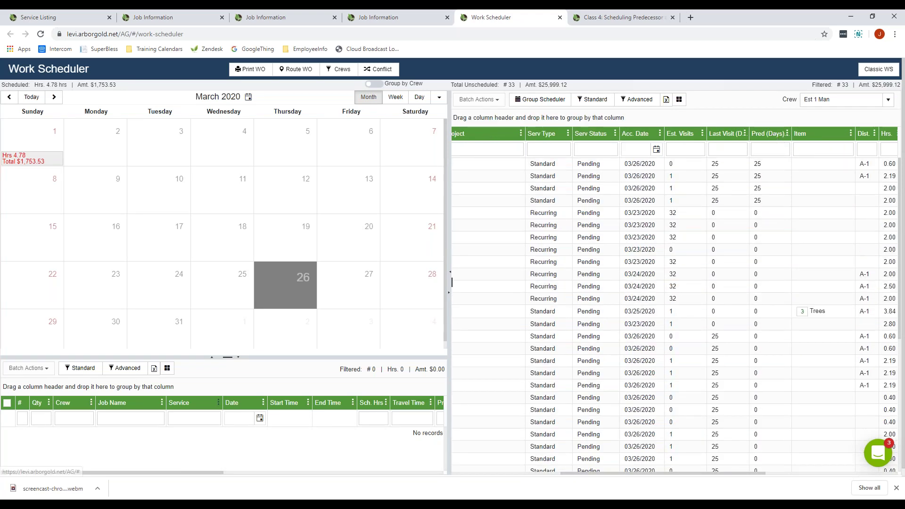
Filter the unscheduled services to those with a Pred (Days) value of 25
mouse_move(757, 475)
left_mouse_down()
mouse_move(650, 465)
mouse_move(759, 469)
left_mouse_up()
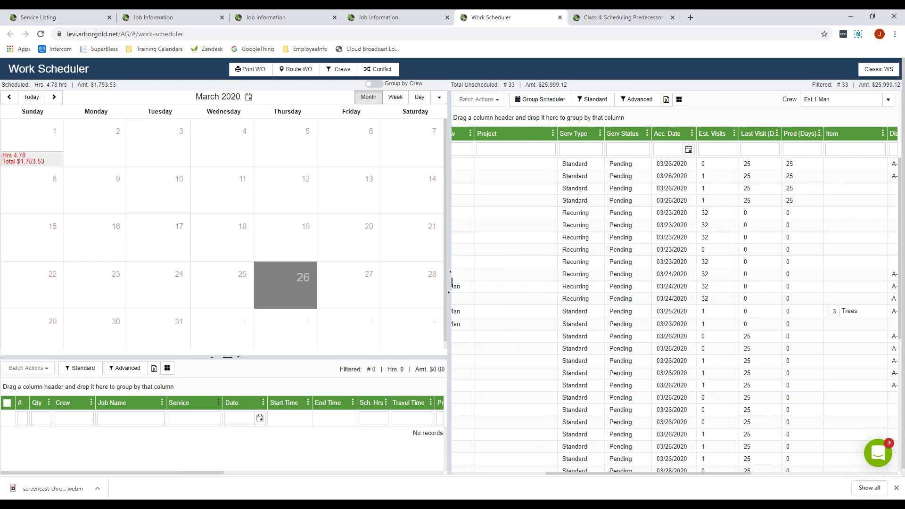
left_click(803, 152)
type("25")
key("Return")
left_click_drag(737, 474, 743, 444)
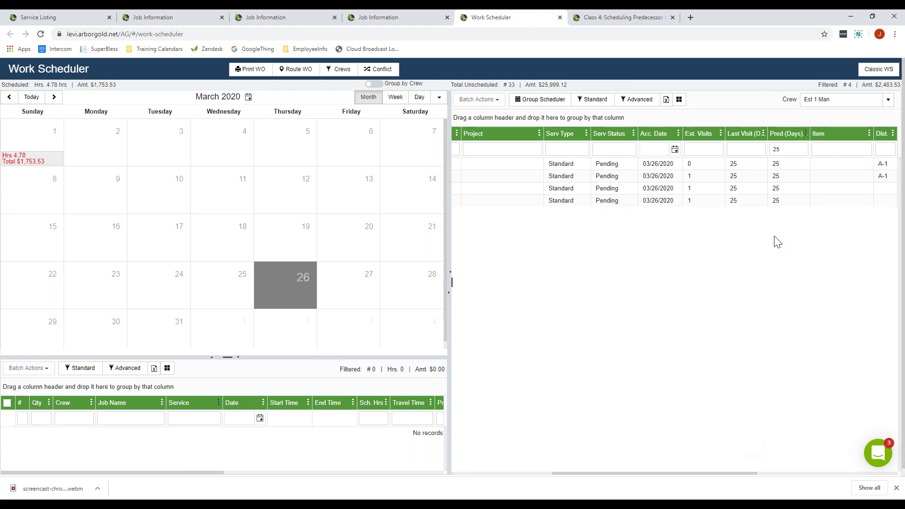
Examine the Service Filter and Advanced Service Filter sections of the advanced unscheduled service filter, and close it
left_click(637, 99)
scroll(544, 312, "down", 5)
scroll(544, 313, "down", 3)
scroll(479, 372, "down", 3)
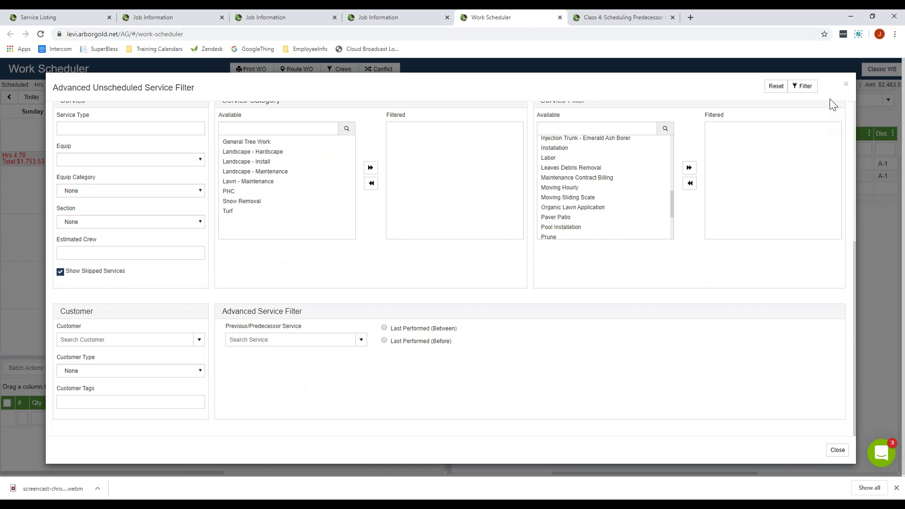
left_click(847, 84)
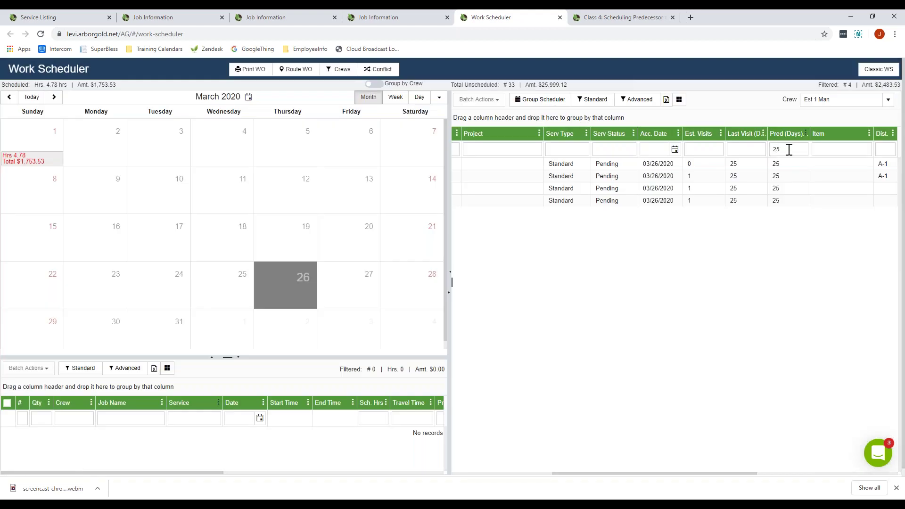
left_click(637, 99)
scroll(498, 302, "down", 3)
scroll(499, 296, "down", 2)
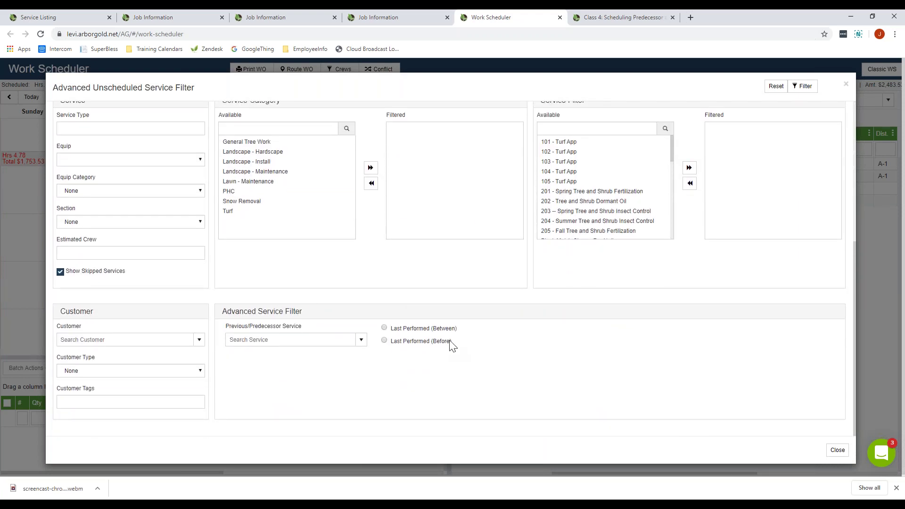
scroll(655, 294, "up", 1)
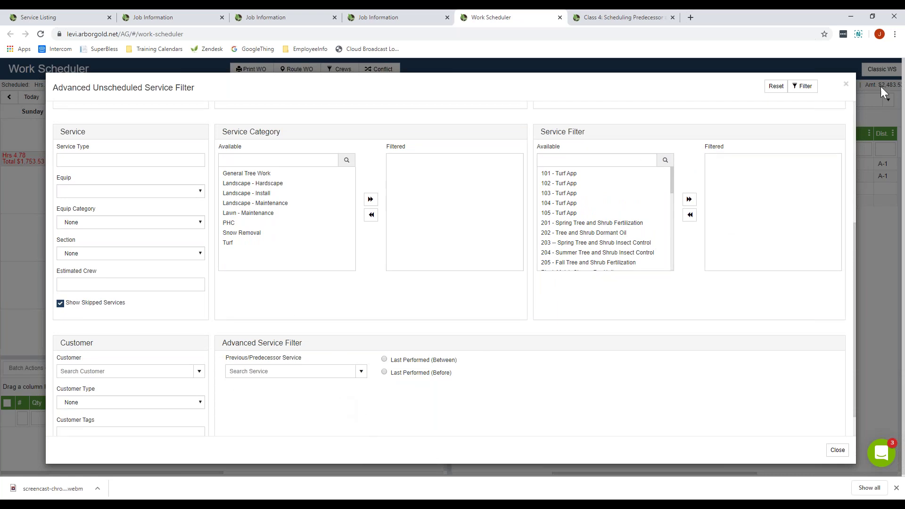
left_click(847, 85)
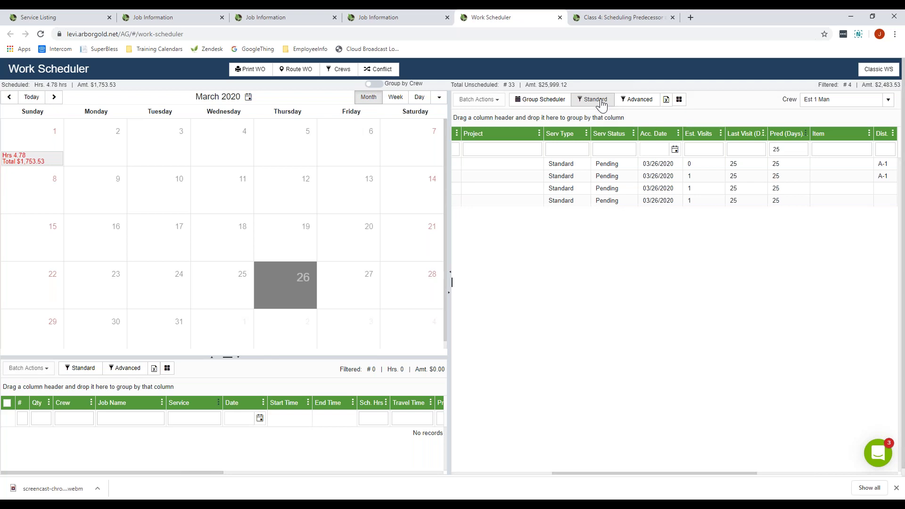
Go to the service listing and open 101 - Turf App to examine its assigned inventory and successor service settings
left_click(380, 16)
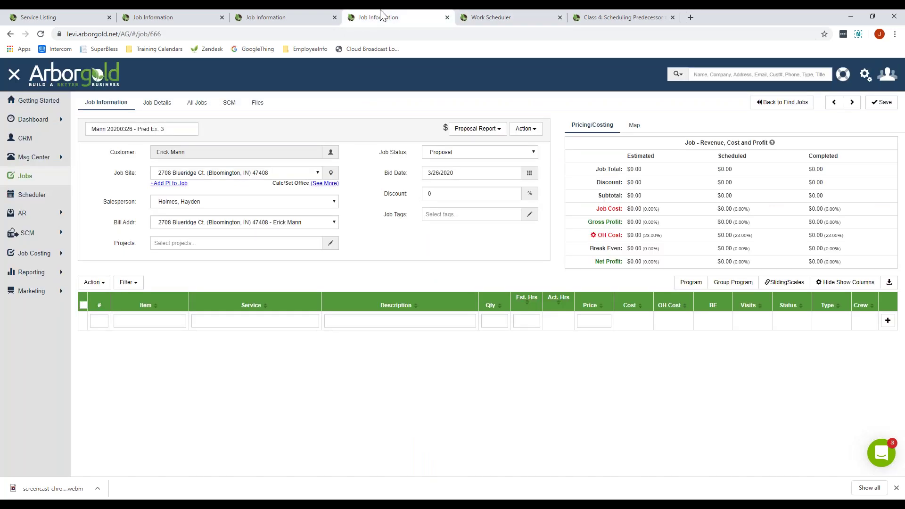
left_click(287, 16)
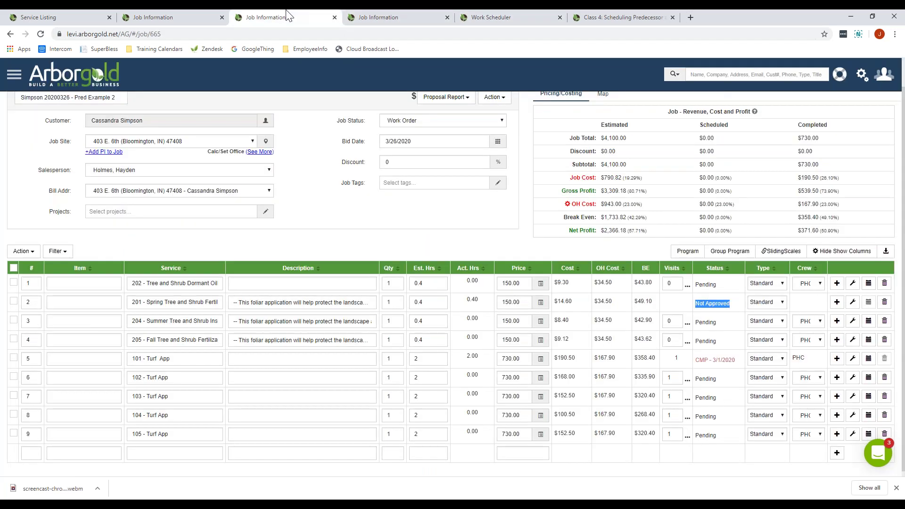
left_click(76, 15)
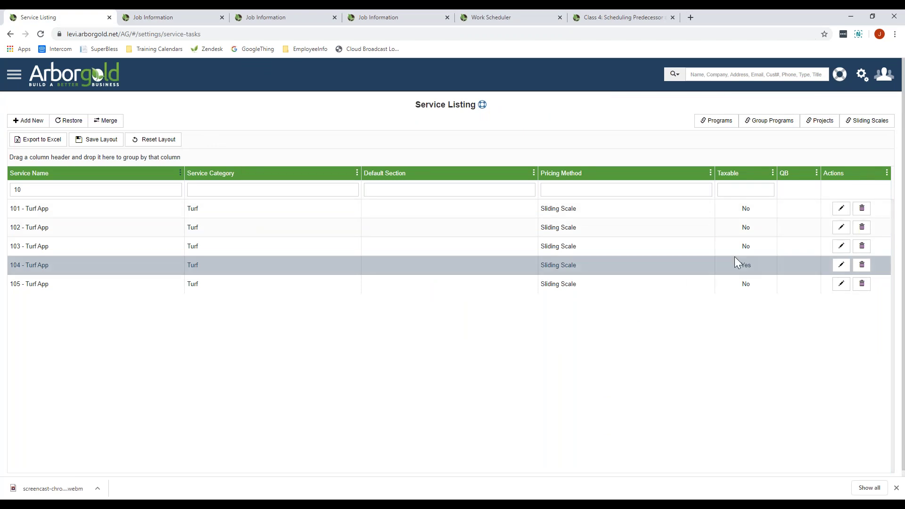
left_click(841, 209)
scroll(518, 302, "down", 7)
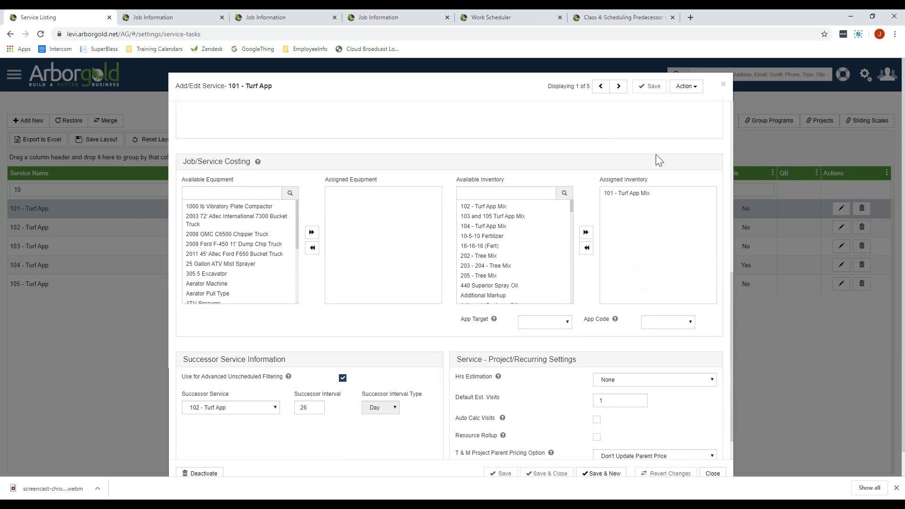
Duplicate the service listing's browser tab and open the inventory listing in the copy
right_click(70, 18)
key("Escape")
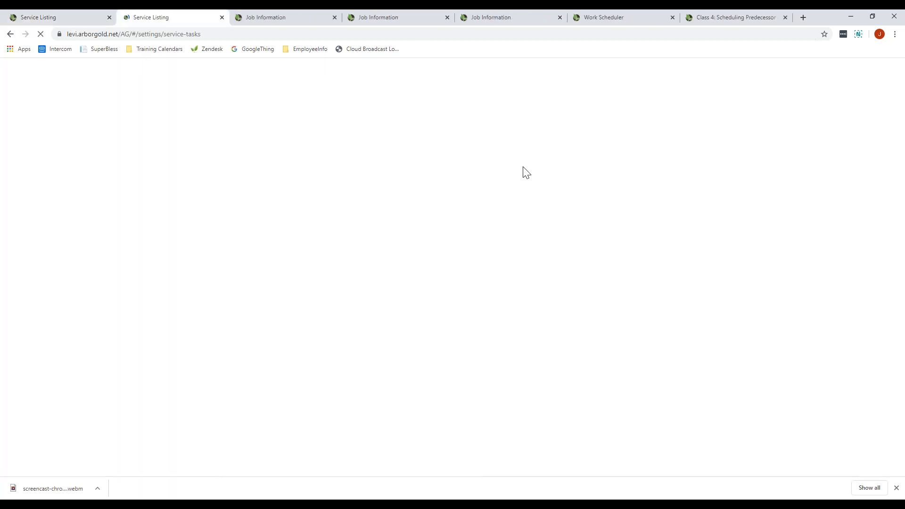
left_click(862, 75)
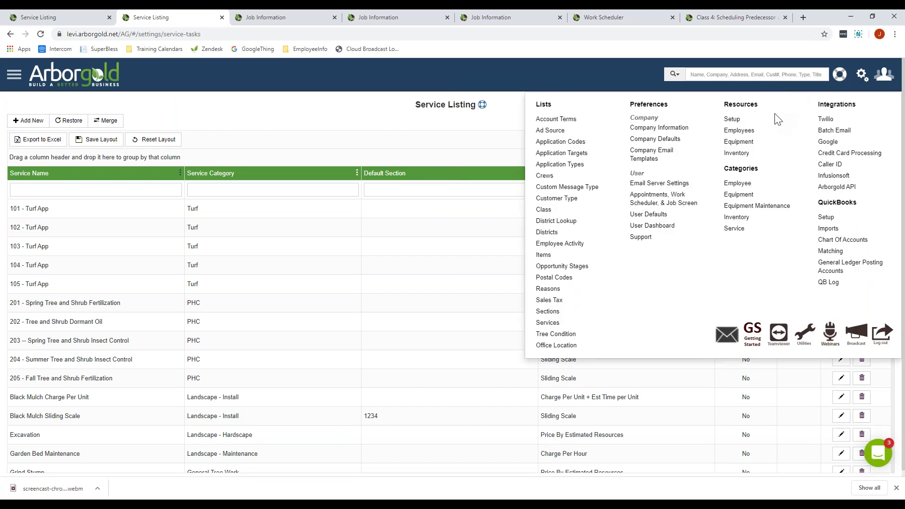
left_click(737, 154)
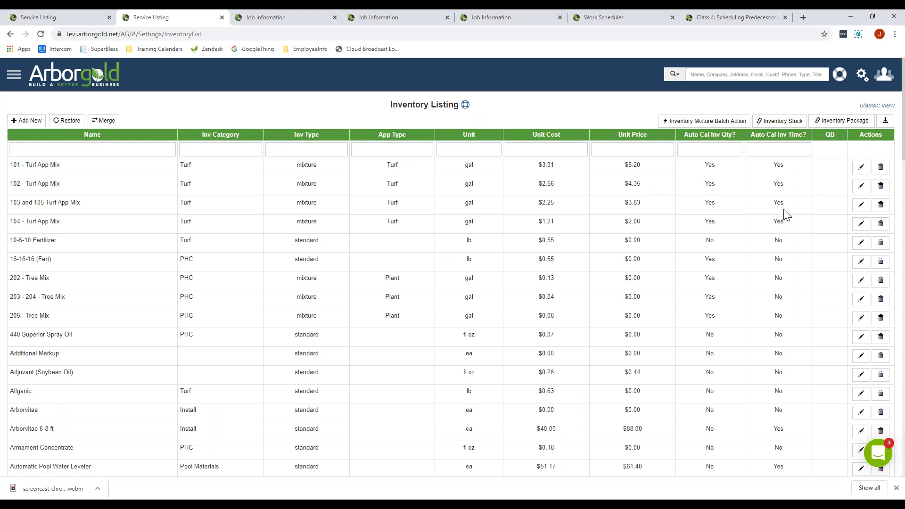
Open the 101 - Turf App Mix inventory record and examine its auto calculation settings and inventory mix rates
left_click(861, 167)
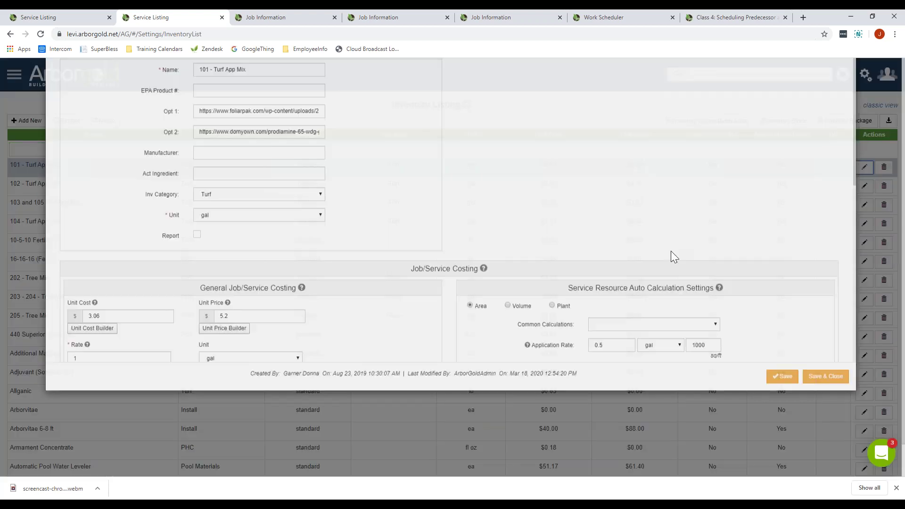
scroll(656, 255, "down", 3)
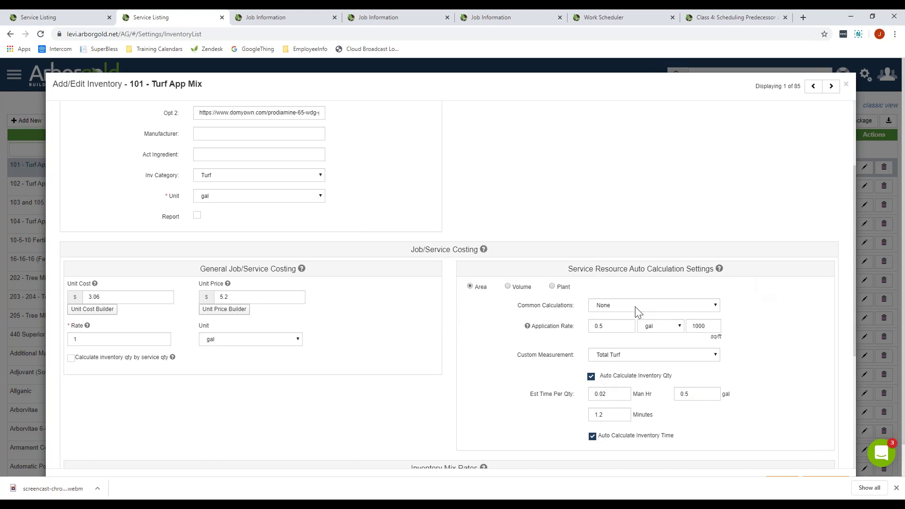
scroll(645, 330, "down", 1)
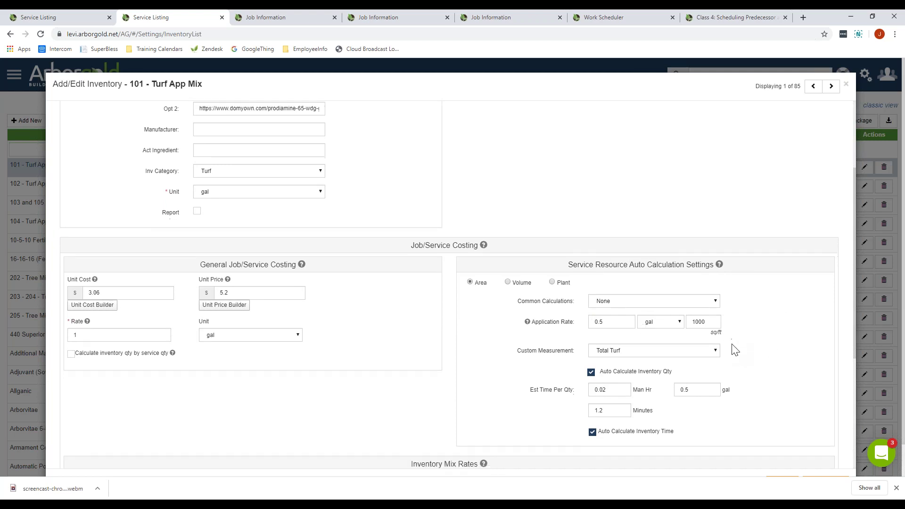
scroll(561, 319, "down", 2)
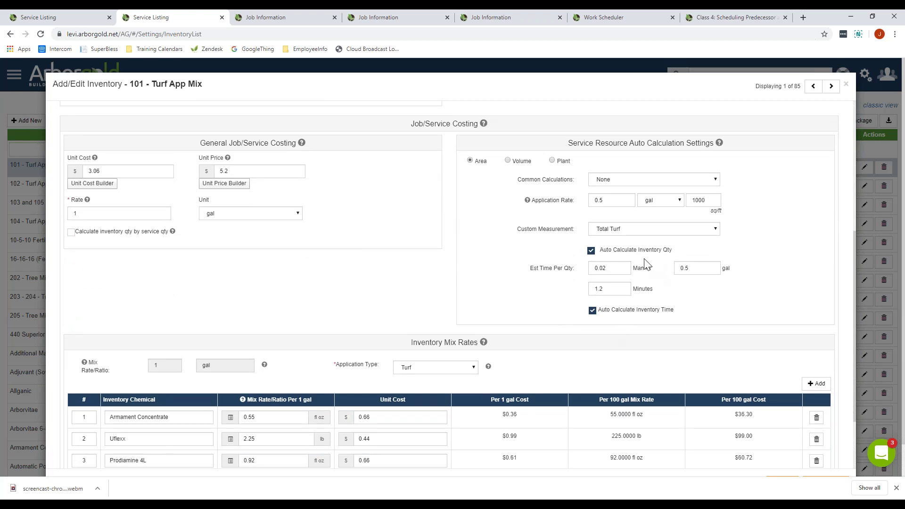
scroll(707, 264, "down", 1)
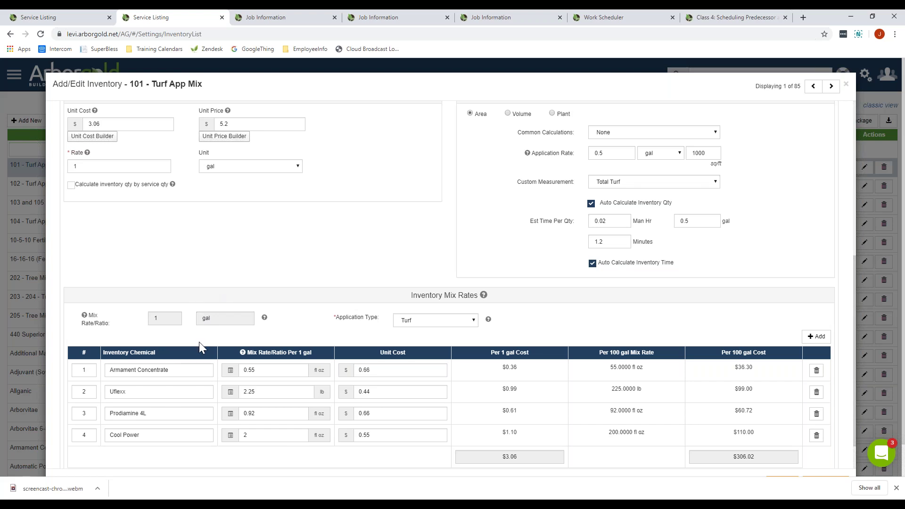
Return to the service listing, close the 101 - Turf App service, and filter the service names by 20
left_click(56, 17)
left_click(723, 84)
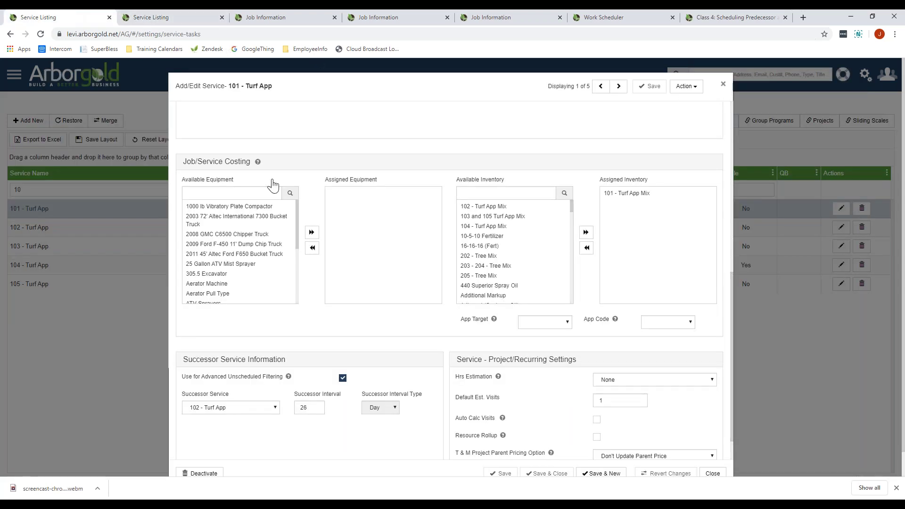
left_click(166, 189)
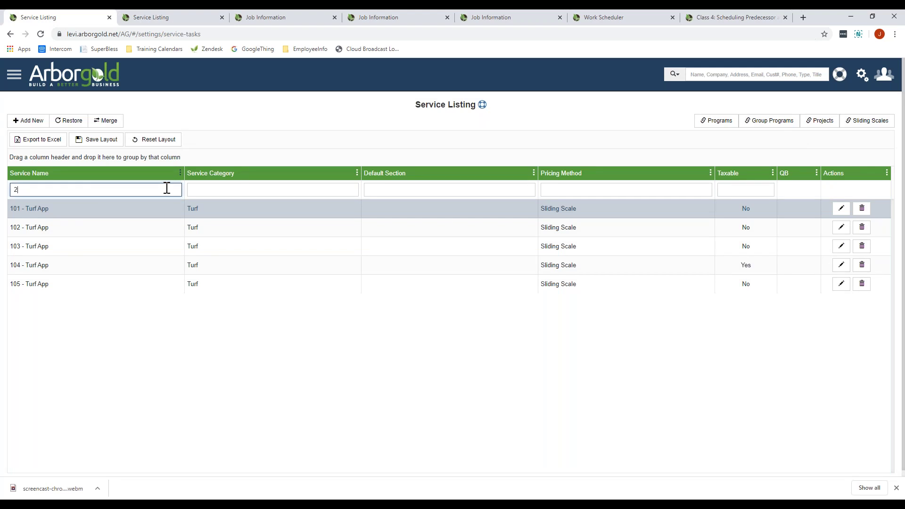
type("20")
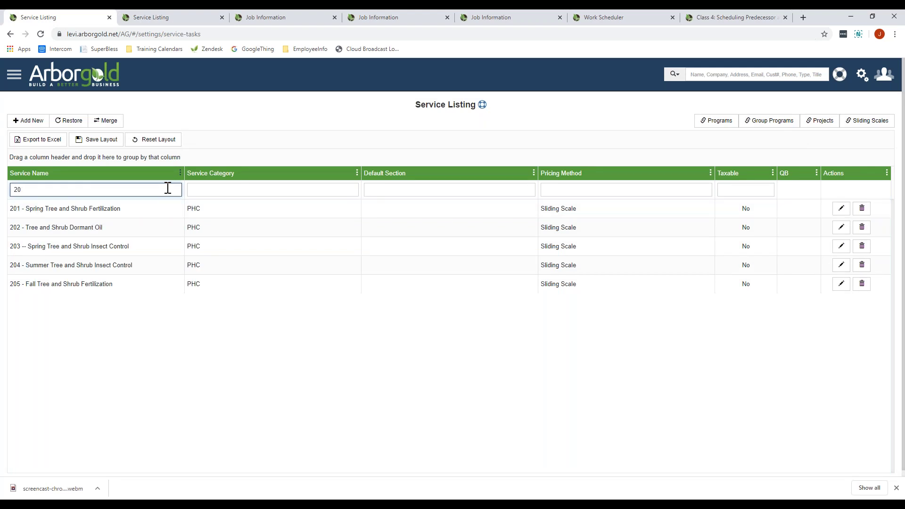
Open 201 - Spring Tree and Shrub Fertilization to examine its assigned inventory, and return to the 101 - Turf App Mix inventory record
left_click(842, 208)
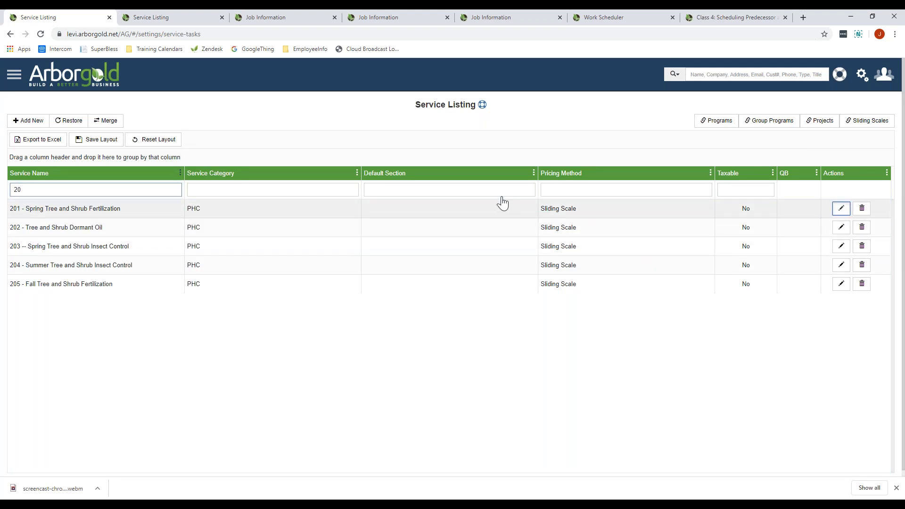
scroll(554, 246, "down", 5)
scroll(563, 247, "down", 1)
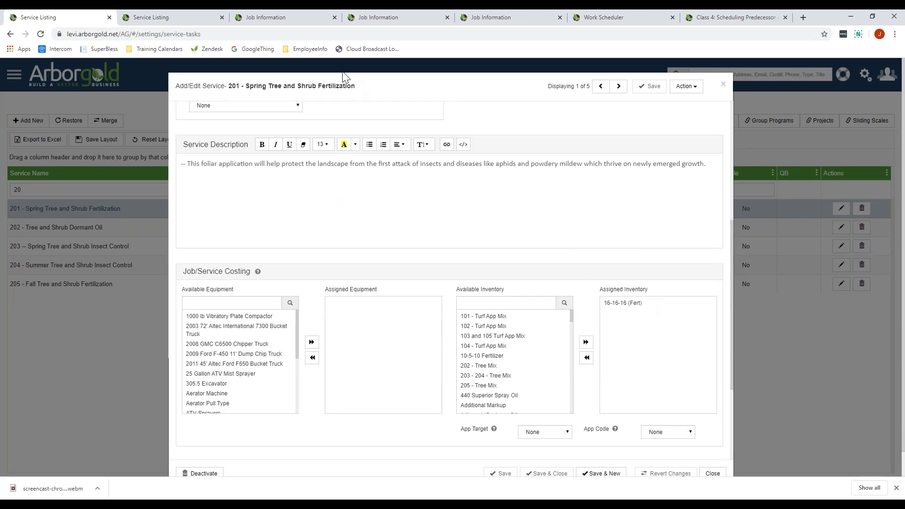
left_click(188, 19)
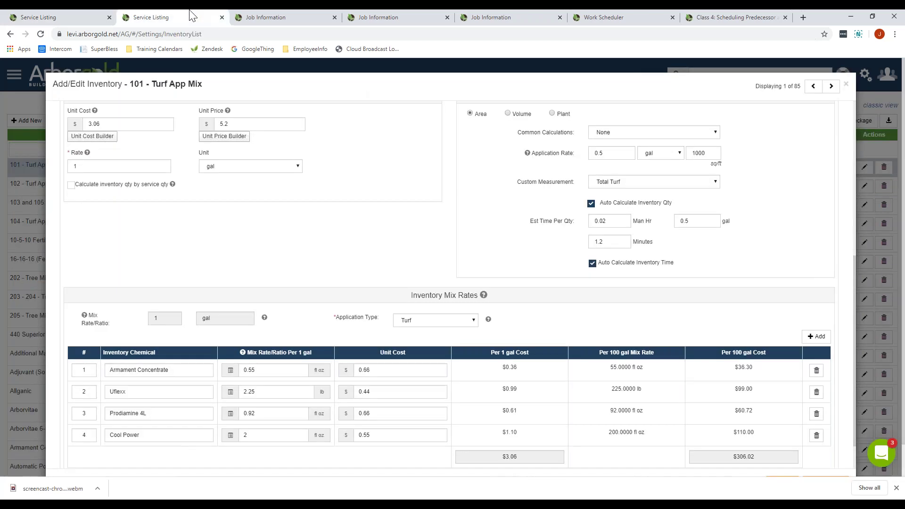
Close the 101 - Turf App Mix record without saving and filter the inventory names by 16
left_click(846, 85)
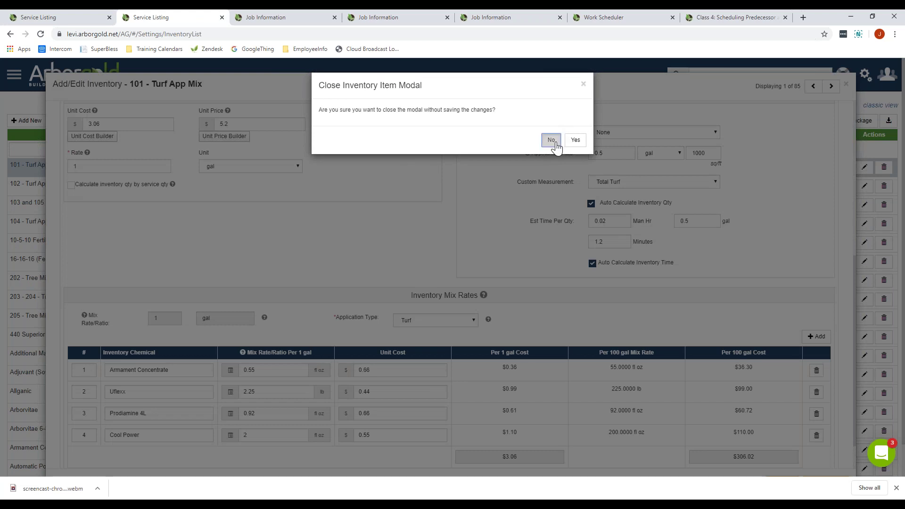
left_click(552, 140)
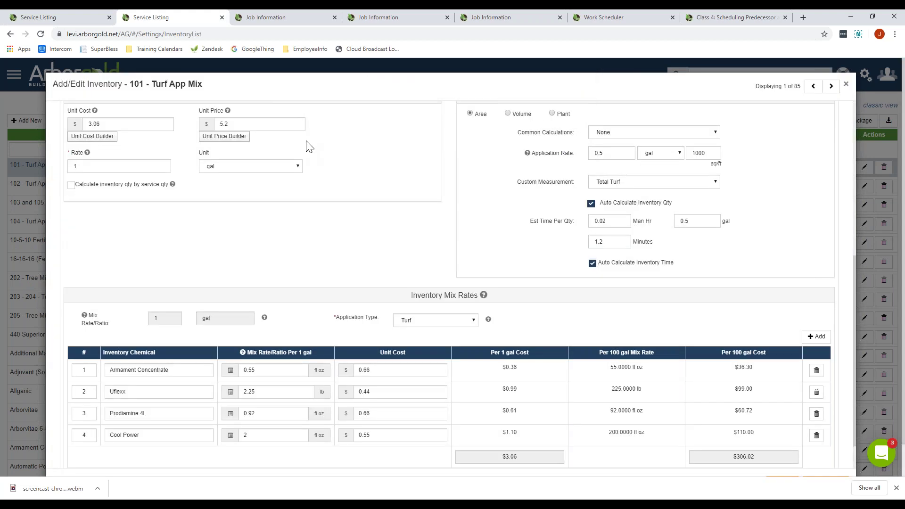
left_click(846, 85)
left_click(576, 141)
left_click(141, 149)
type("16")
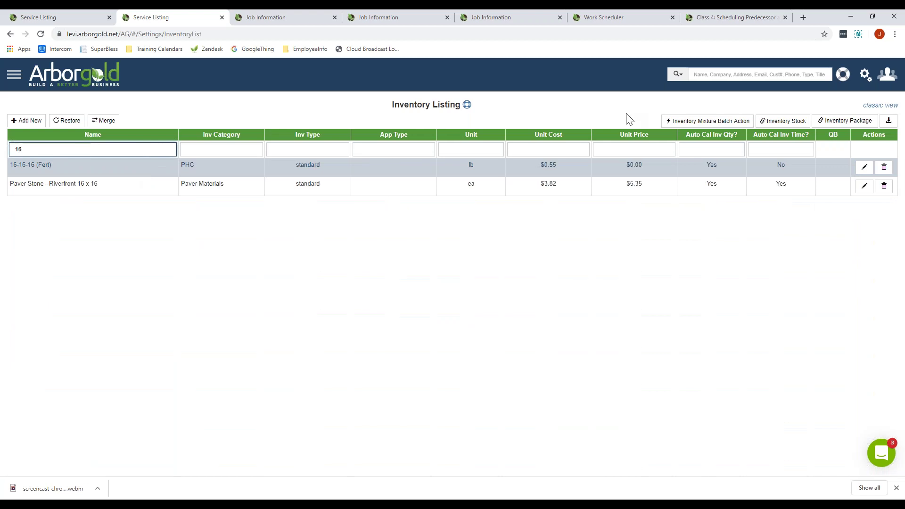
Open the 16-16-16 (Fert) inventory record and examine its auto calculation settings, including the inventory quantity option and custom measurement
left_click(865, 168)
left_click(865, 171)
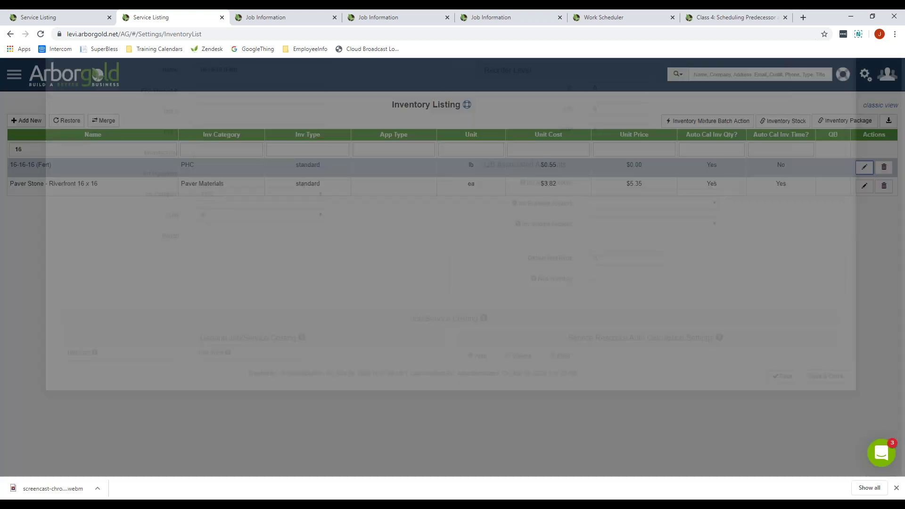
scroll(640, 252, "down", 4)
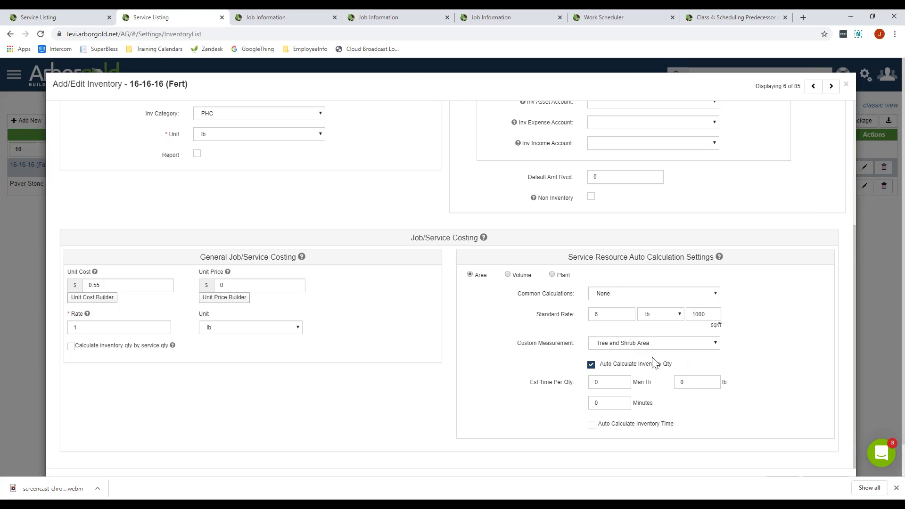
left_click_drag(603, 364, 695, 376)
left_click_drag(521, 345, 578, 349)
Review the services on the Pred Example 1 job, open its customer's CRM record, and create a new job for that customer
left_click(292, 16)
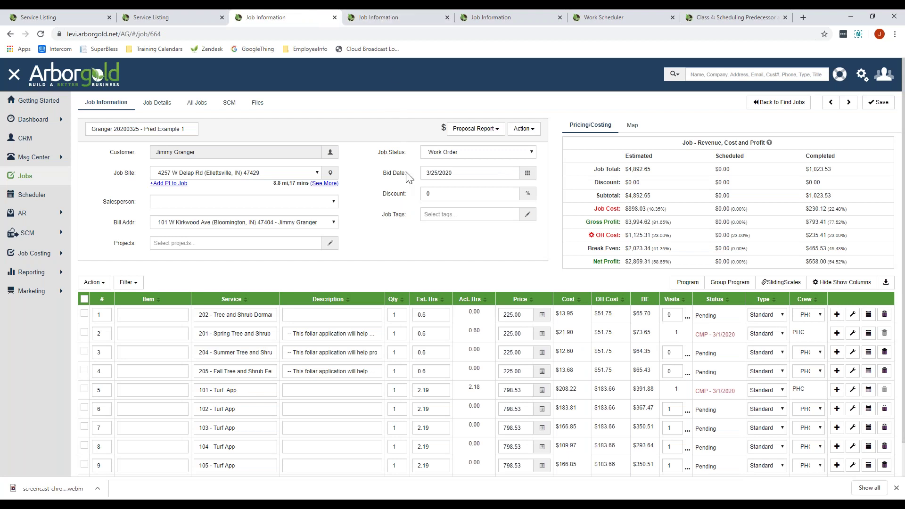
scroll(548, 247, "down", 2)
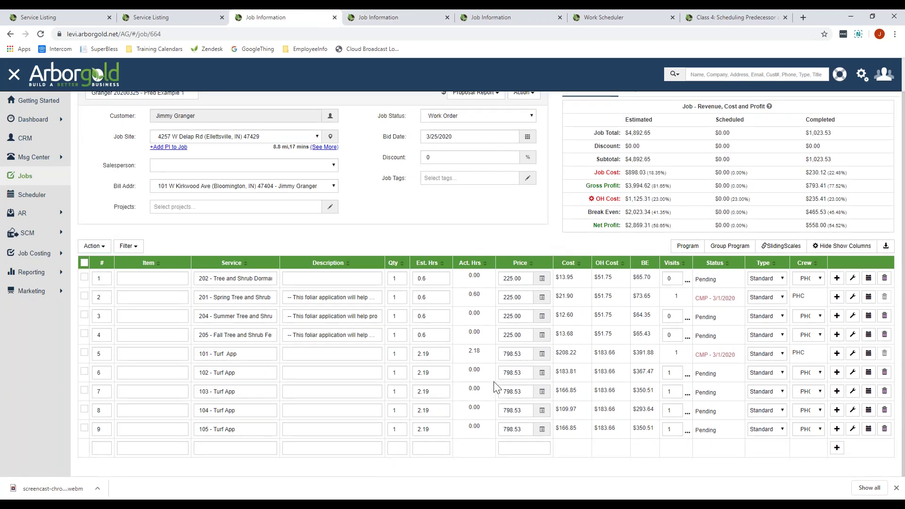
scroll(265, 103, "up", 1)
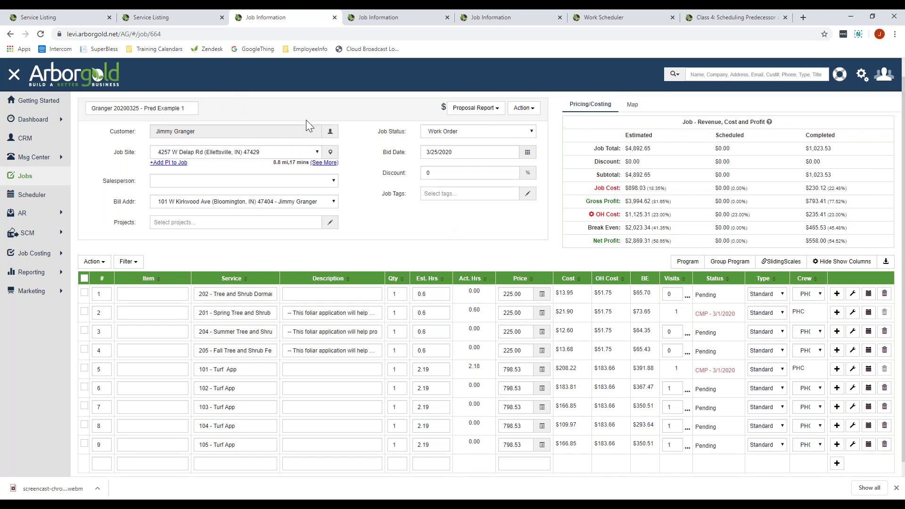
left_click(330, 133)
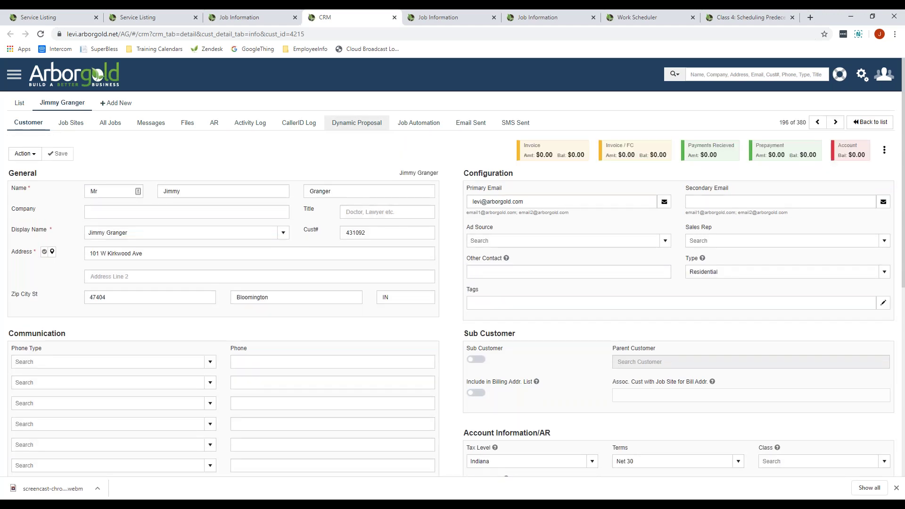
left_click(116, 130)
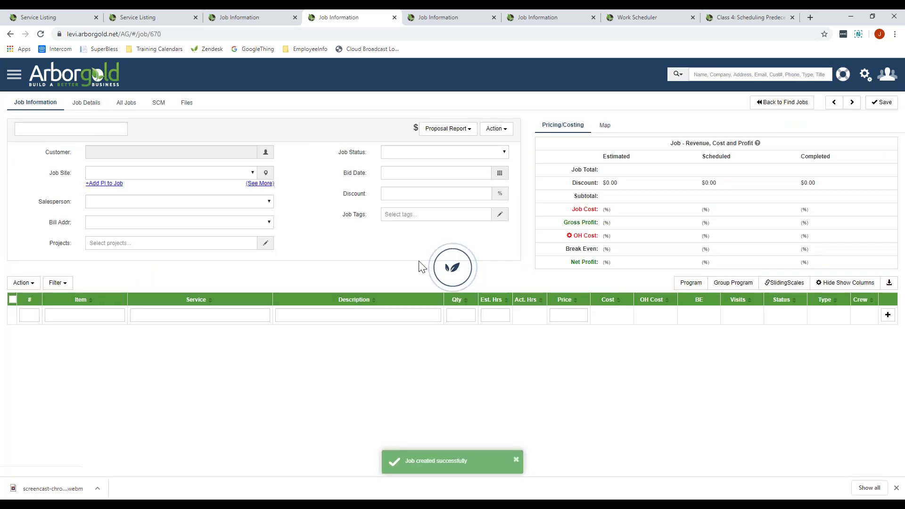
Add the Turf and Tree group program to the new job with PHC as the crew
left_click(731, 285)
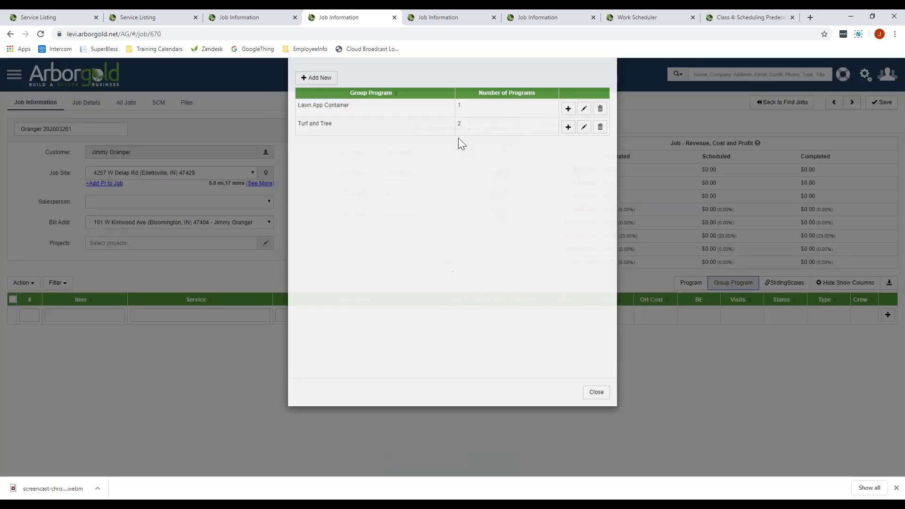
left_click(568, 162)
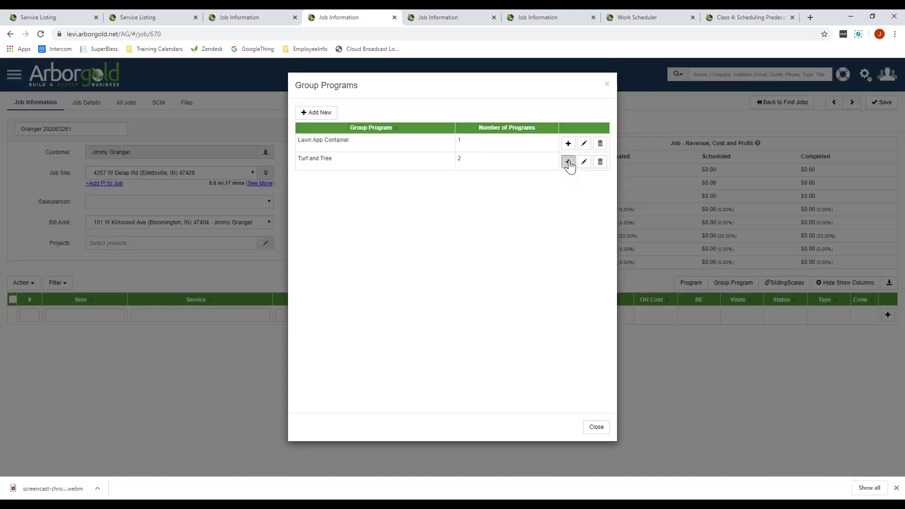
left_click(486, 148)
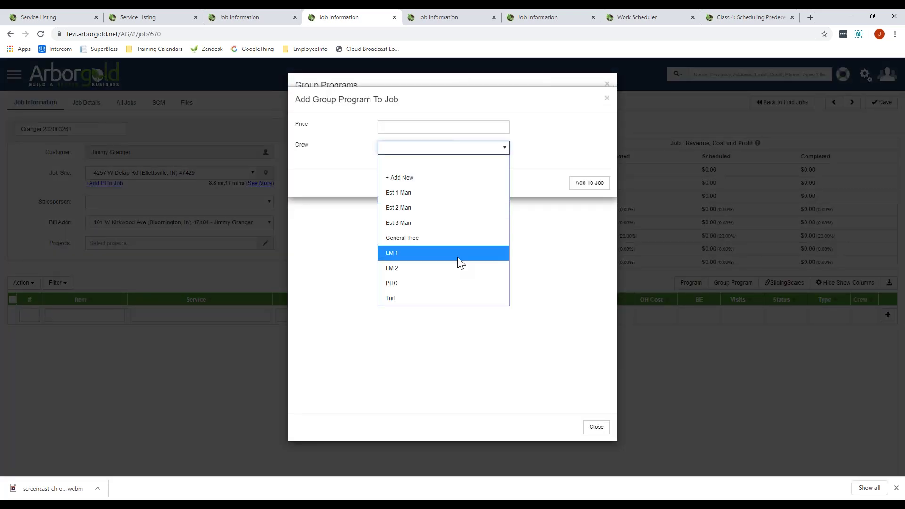
left_click(449, 289)
left_click(585, 186)
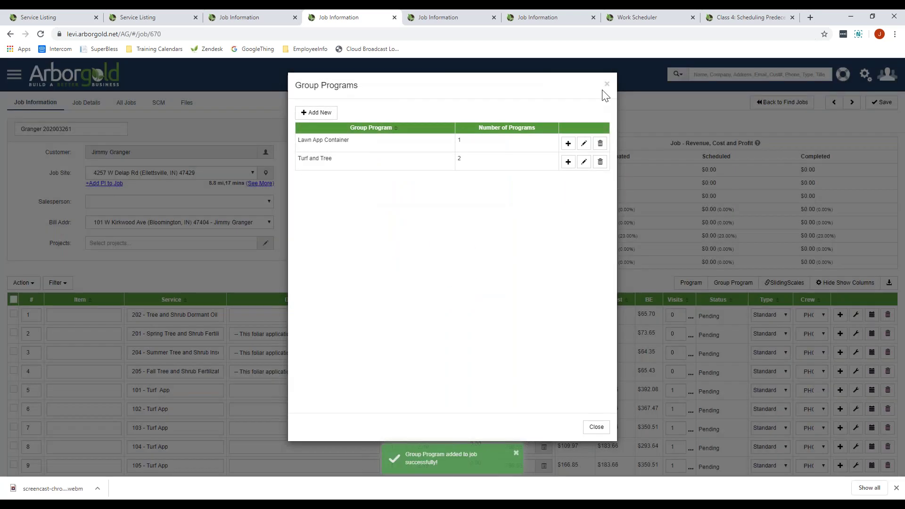
left_click(607, 84)
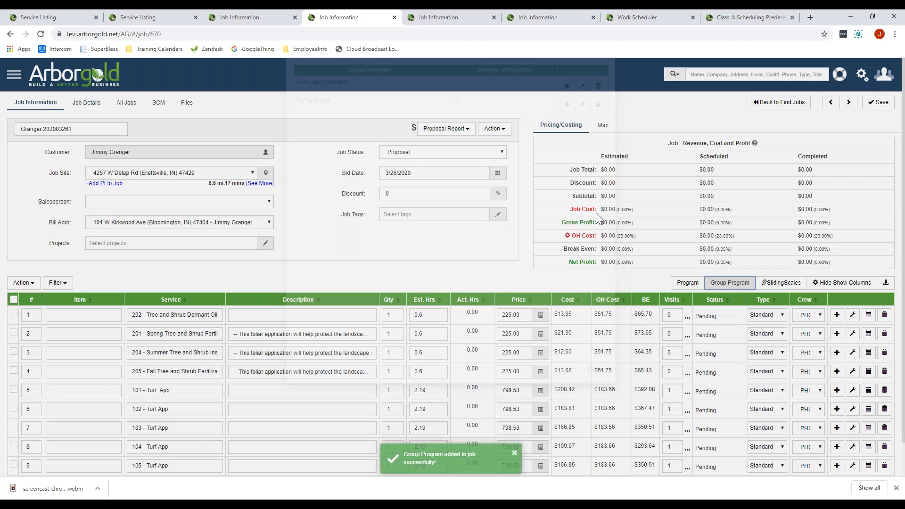
Save the new job and examine its estimated net profit percentage and added services
scroll(904, 176, "down", 1)
scroll(811, 106, "up", 1)
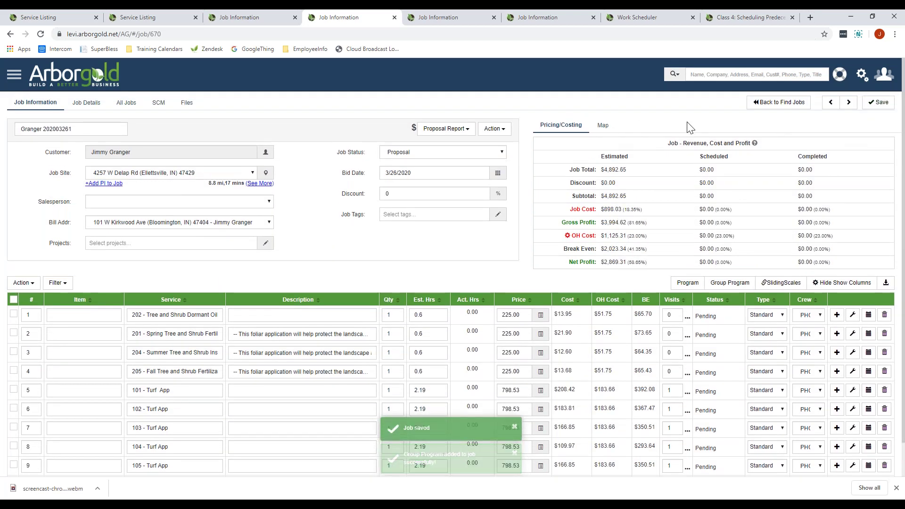
left_click_drag(628, 262, 647, 262)
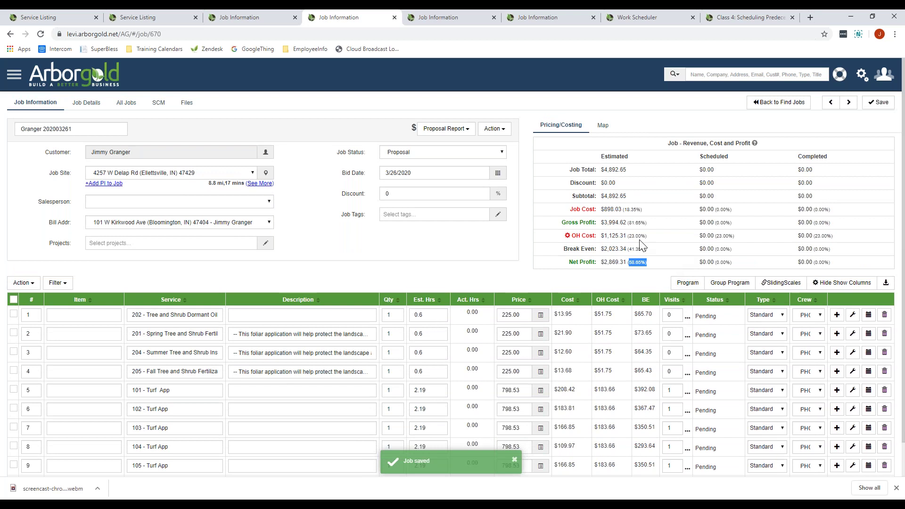
scroll(472, 250, "down", 3)
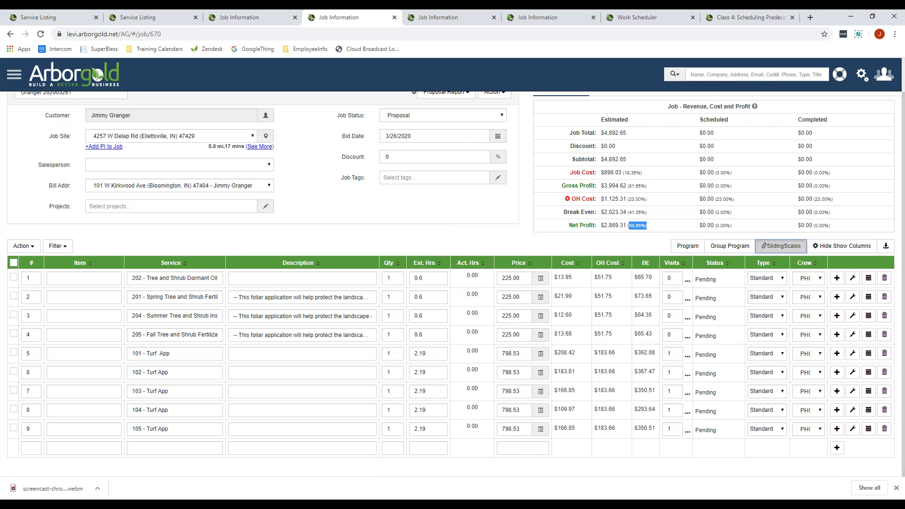
Open the sliding scale listing from the job and look through the available scales
left_click(780, 246)
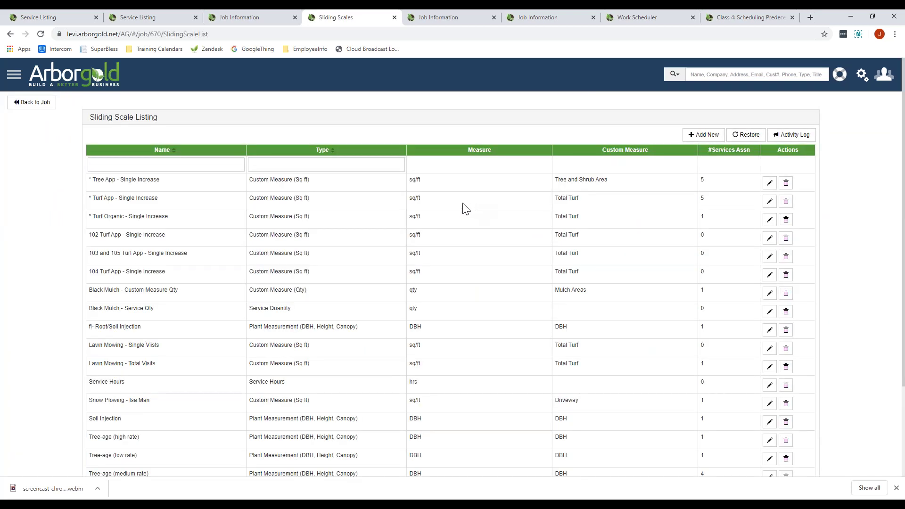
scroll(446, 256, "down", 2)
scroll(445, 257, "down", 1)
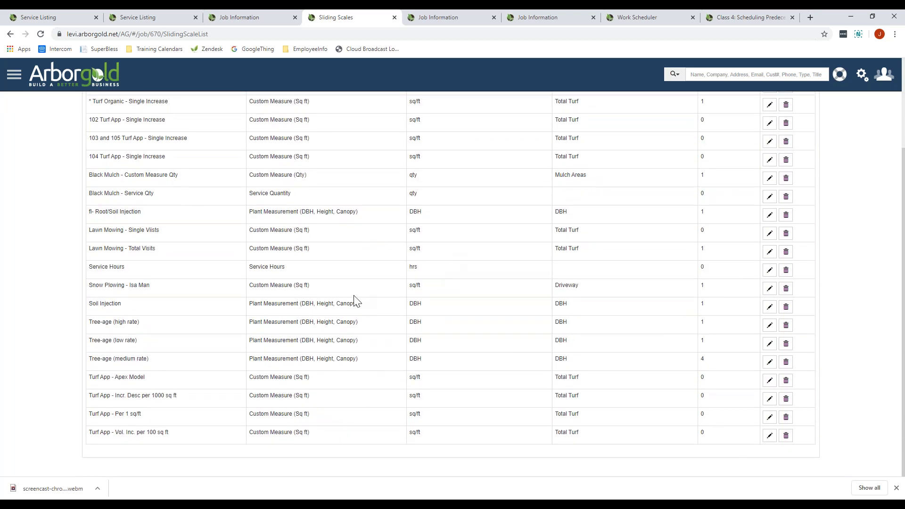
scroll(381, 303, "up", 2)
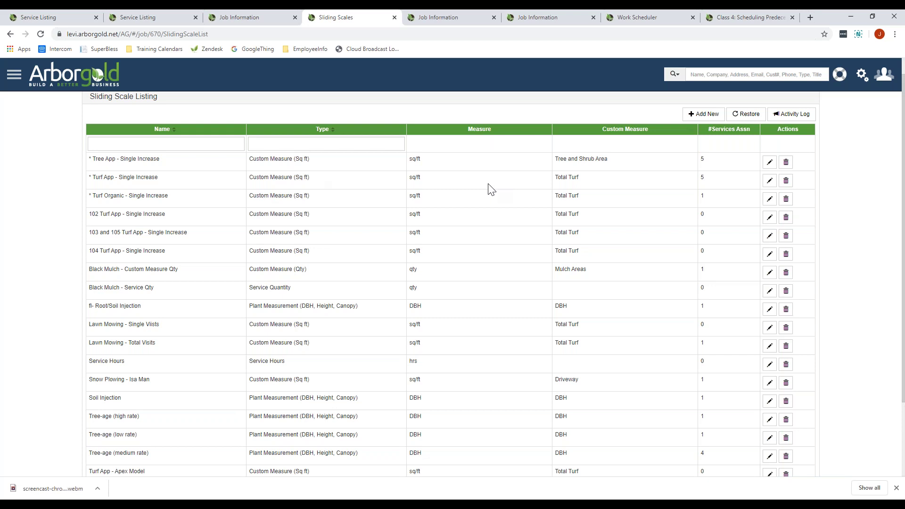
Examine the assigned services, rates, custom measure and model type of the Tree App - Single Increase scale, and return to the job
left_click(769, 165)
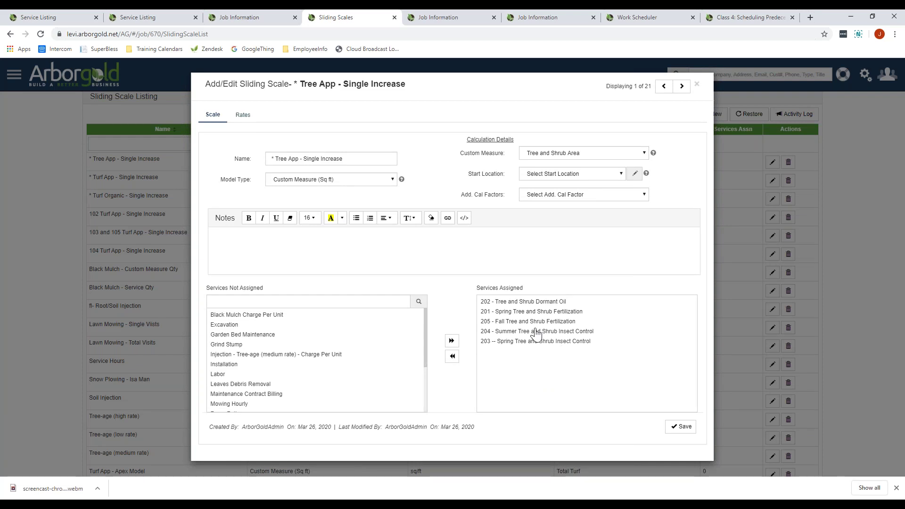
left_click(241, 118)
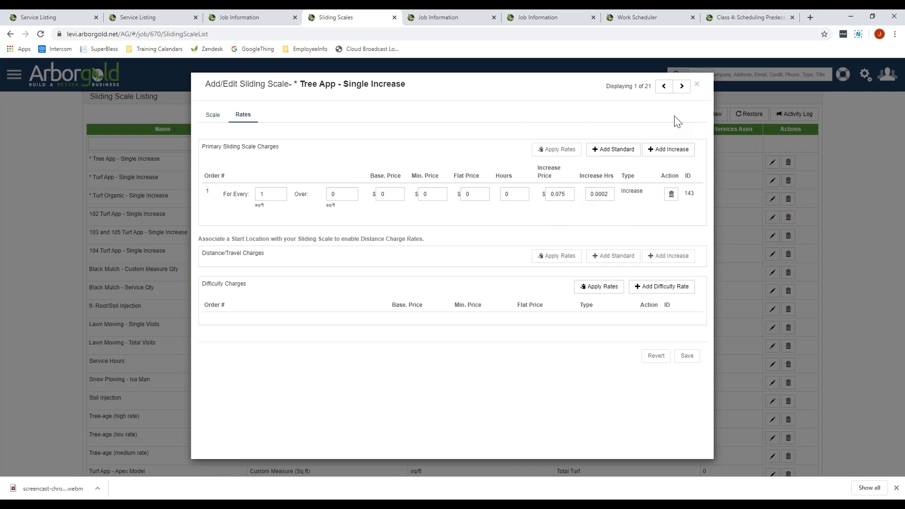
left_click(213, 115)
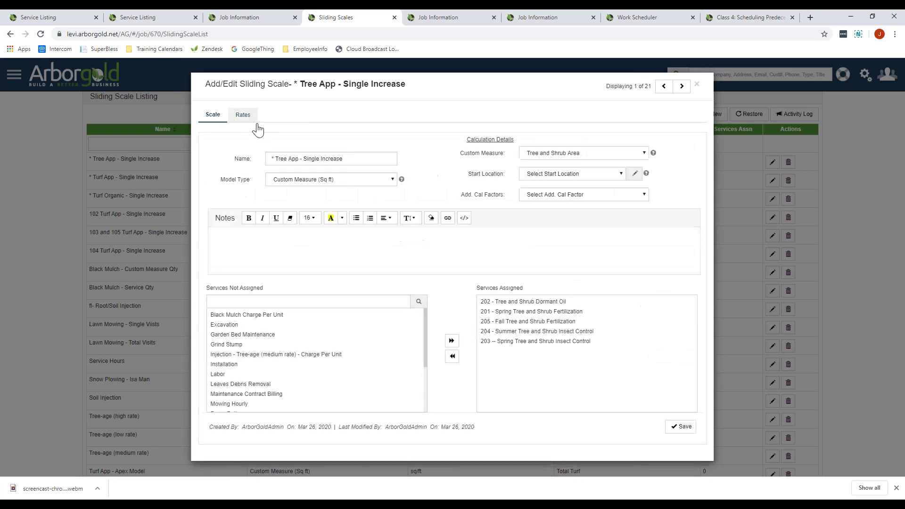
left_click_drag(461, 153, 490, 158)
left_click_drag(220, 180, 255, 185)
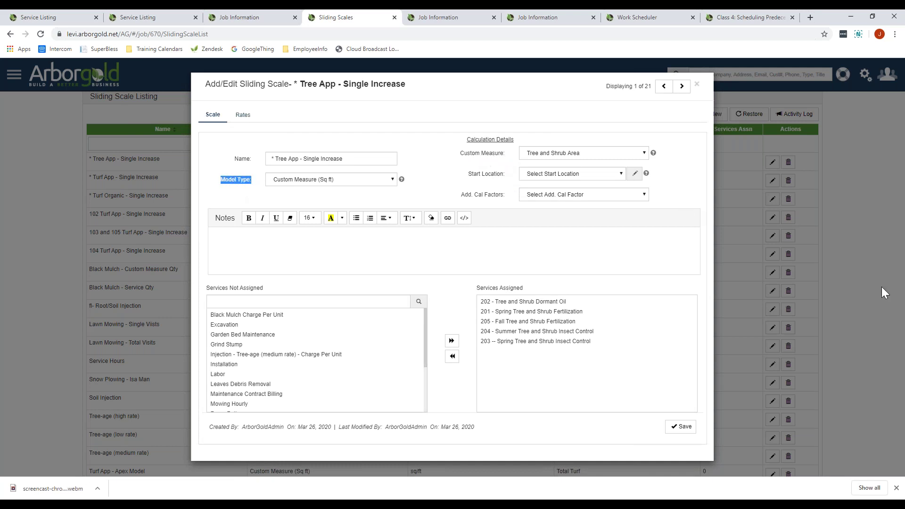
left_click(697, 85)
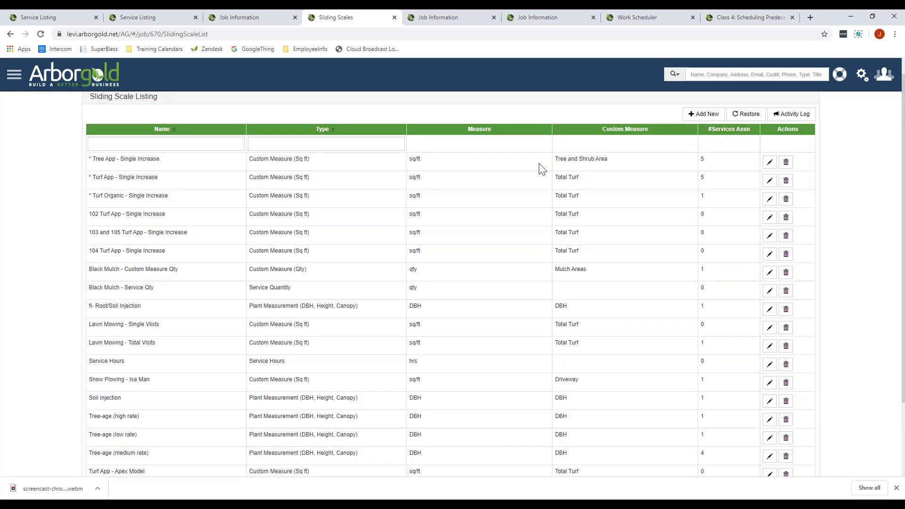
left_click(31, 101)
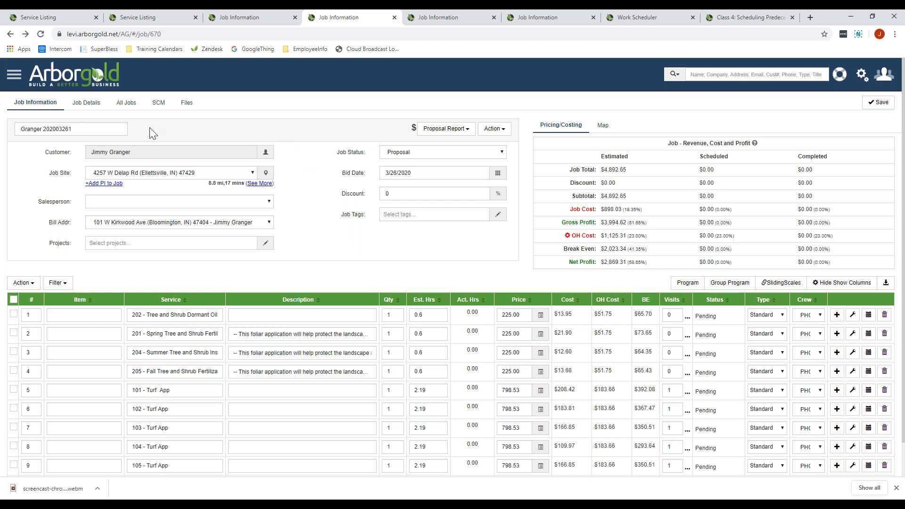
Open the job site's measuring tool, examine the manual Tree and Shrub Area measure, and close it
left_click(267, 180)
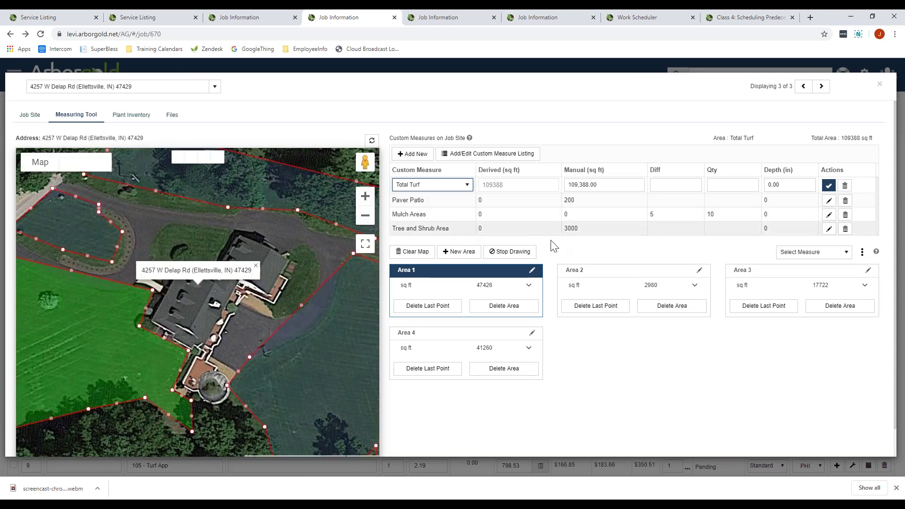
double_click(570, 228)
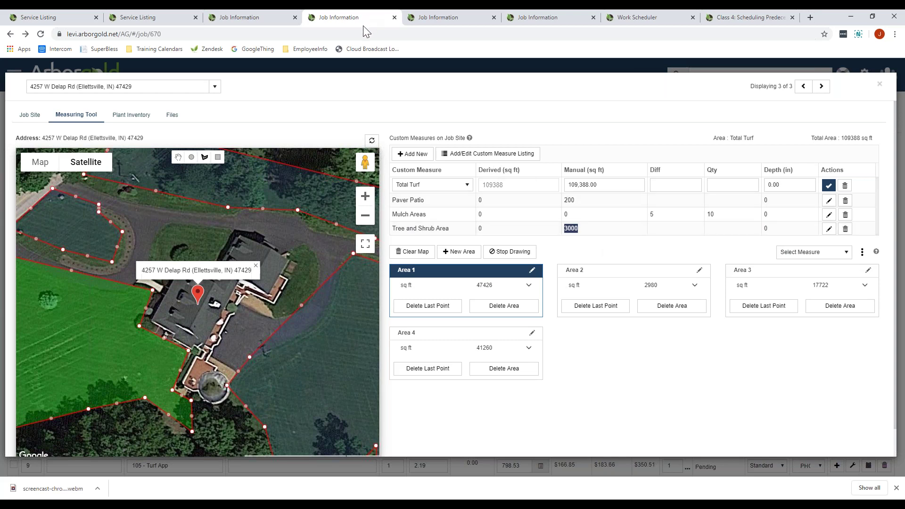
left_click(880, 88)
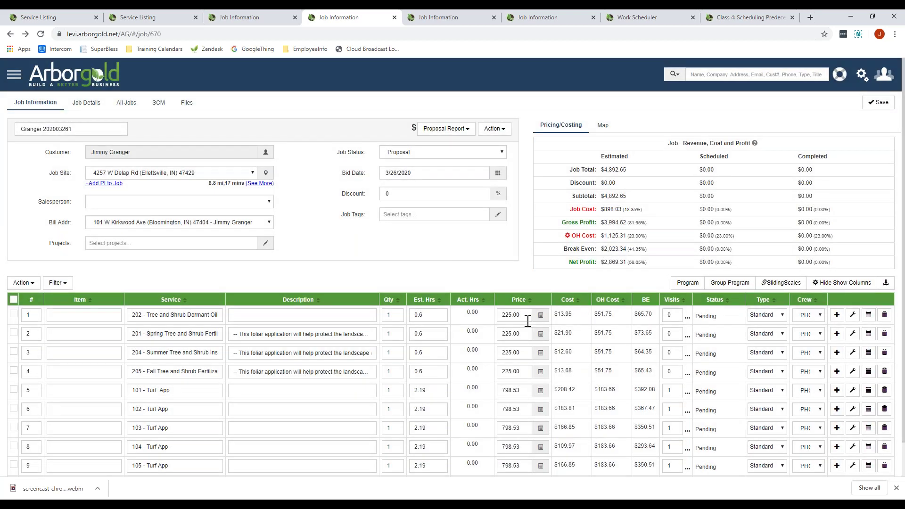
Open the sliding scale calculation for 202 - Tree and Shrub Dormant Oil, examine how its primary charges are derived, and close it
left_click(540, 315)
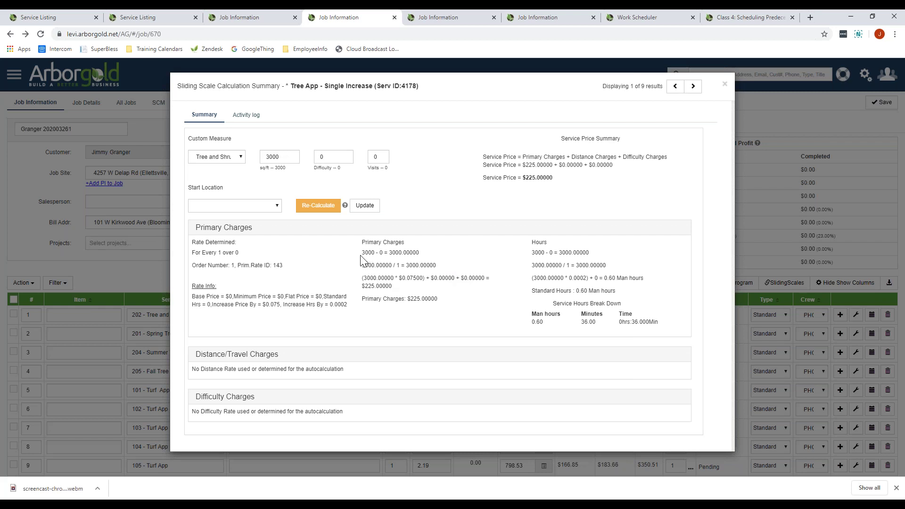
left_click_drag(361, 253, 425, 279)
left_click_drag(362, 286, 391, 287)
left_click_drag(399, 278, 424, 278)
left_click(724, 85)
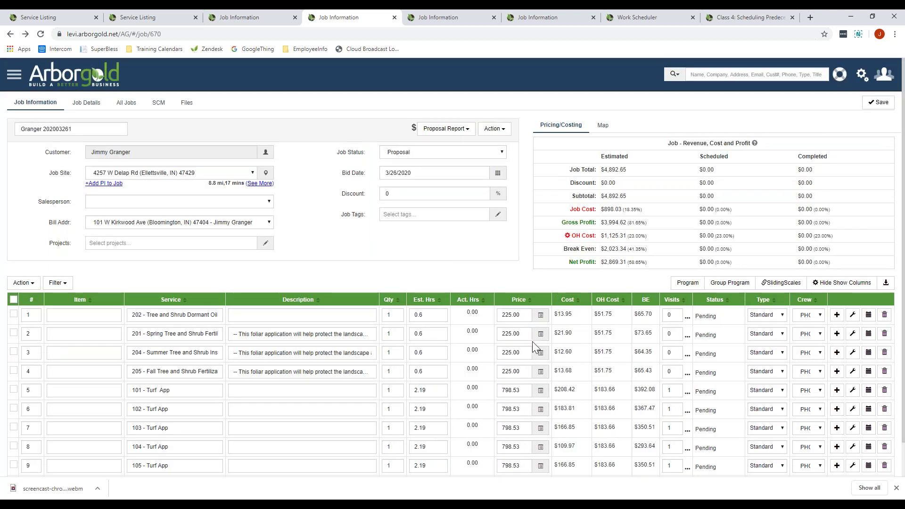
Look over the new job's service prices and switch to the Pred Example 2 job
scroll(521, 361, "down", 1)
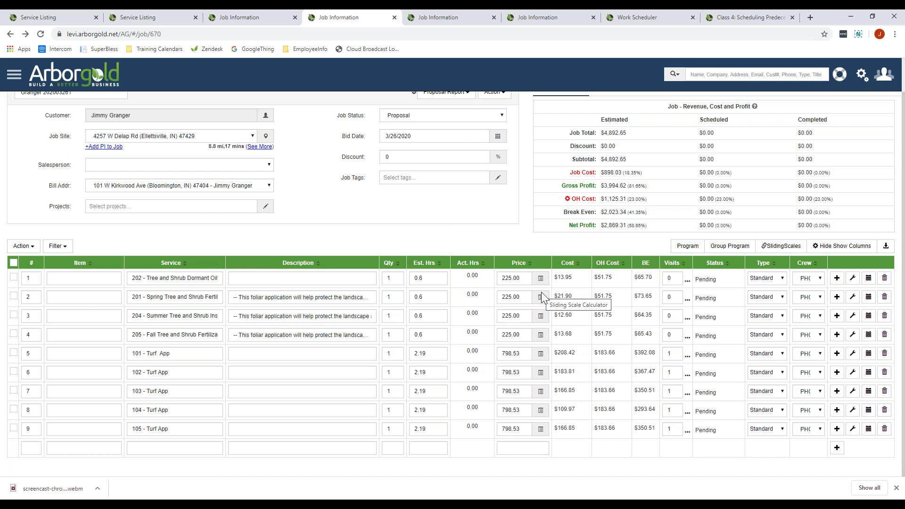
scroll(540, 292, "up", 2)
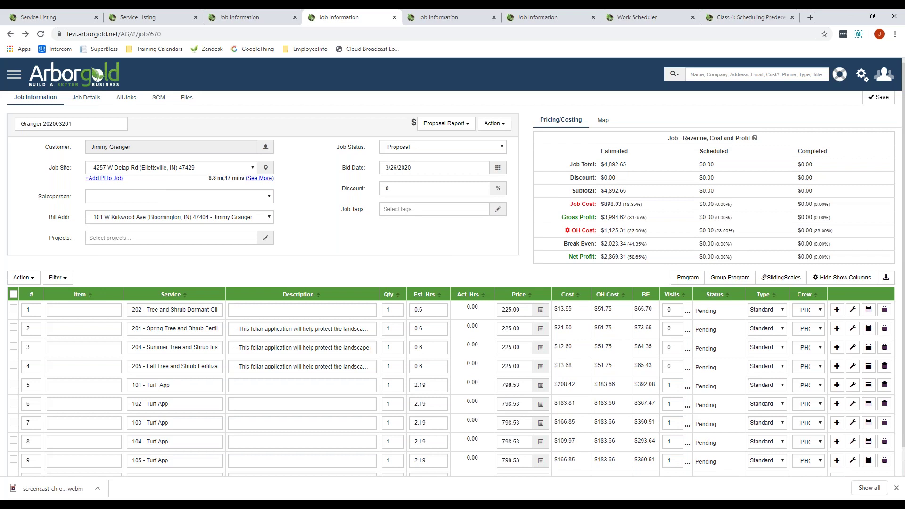
left_click(423, 23)
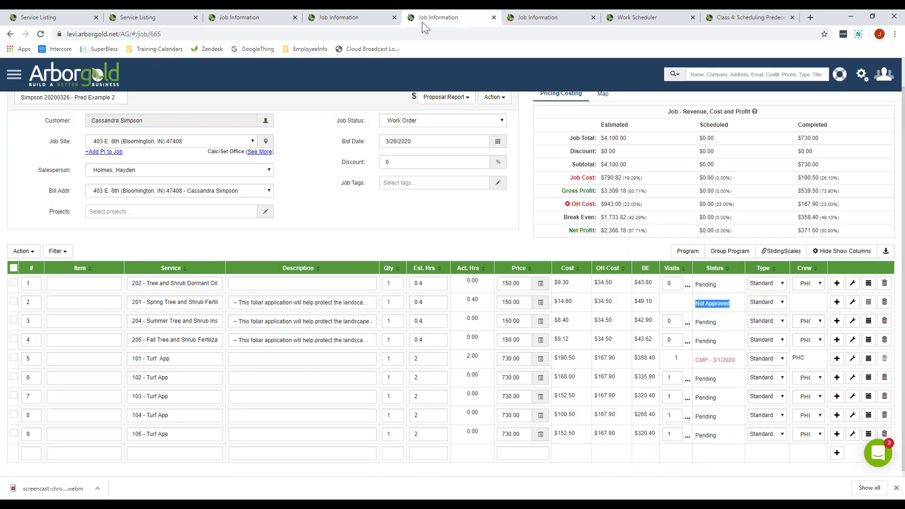
Switch to the Pred Ex. 3 job, open its customer's record, and open the measuring tool of the job site with zip 47408
left_click(562, 14)
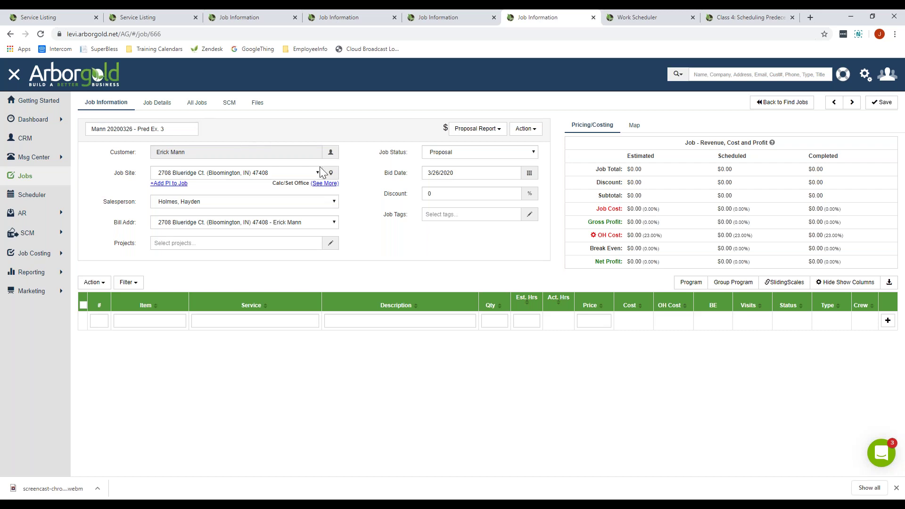
left_click(330, 153)
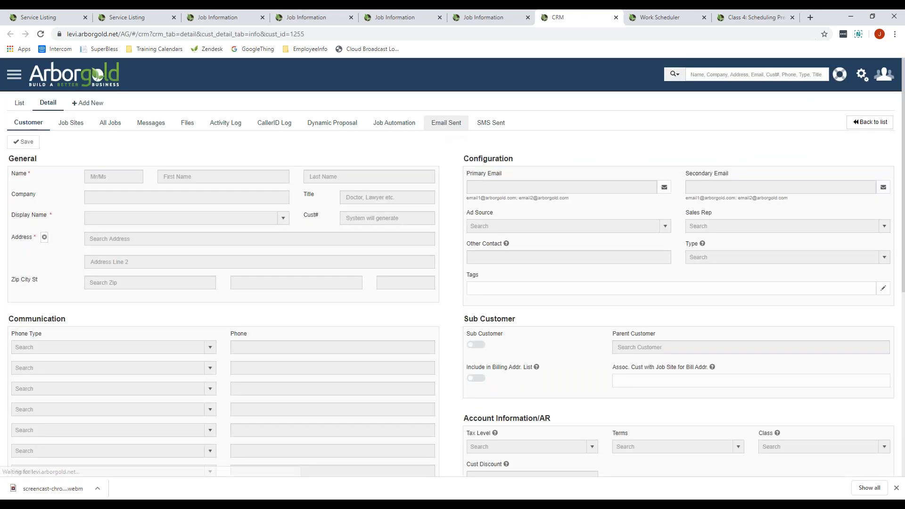
left_click(63, 126)
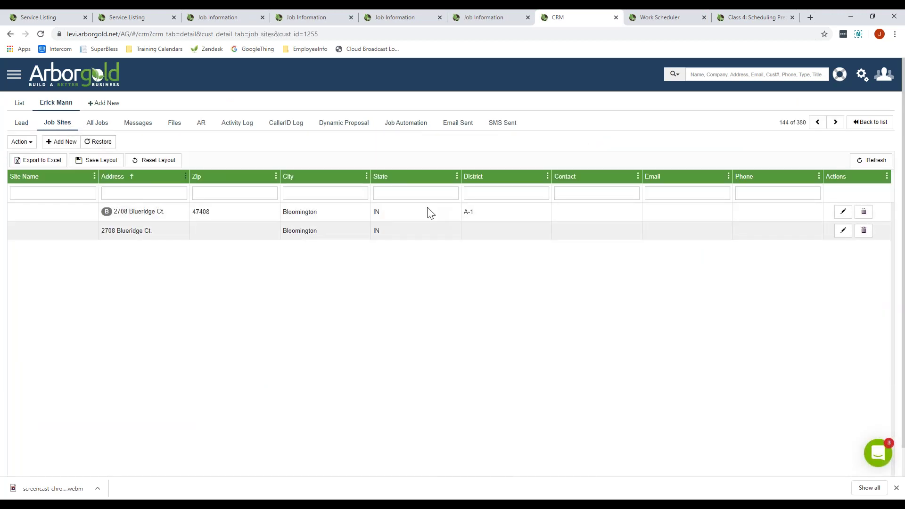
left_click(843, 212)
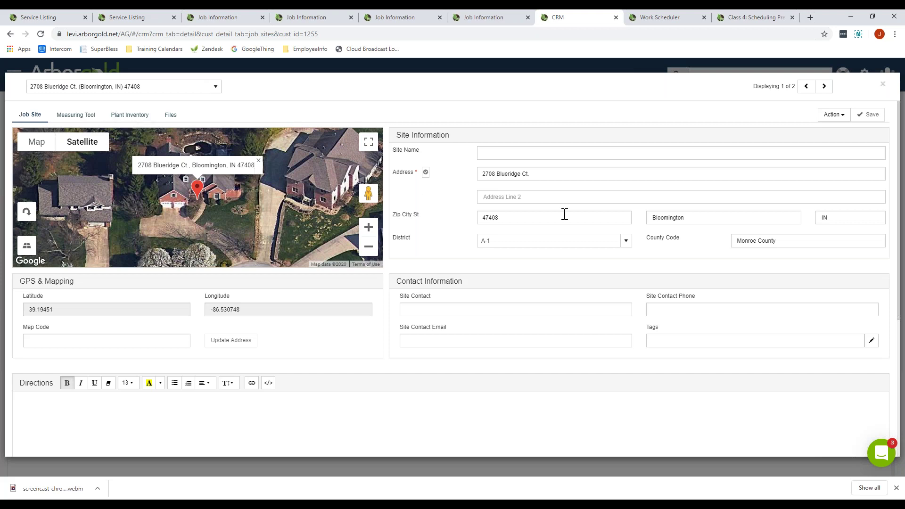
left_click(78, 116)
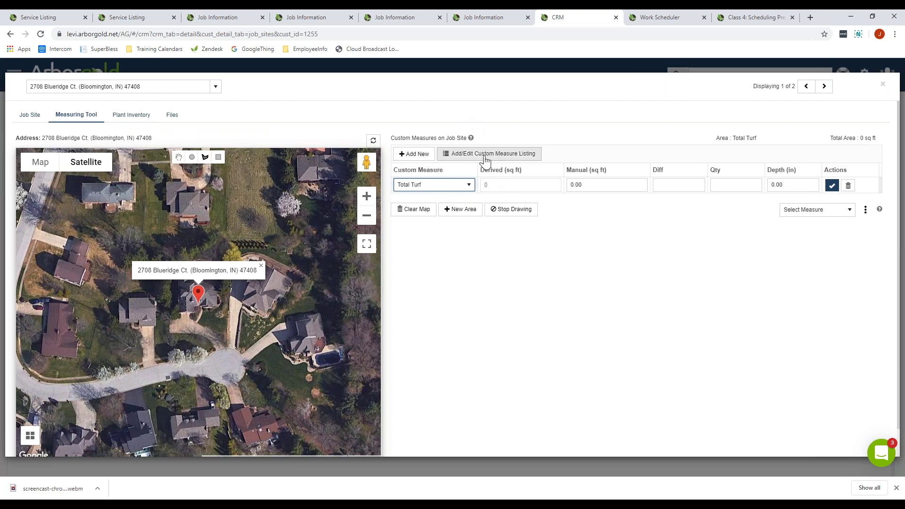
Add a Tree and Shrub Area custom measure to the job site with a manual area of 2000 sq ft
left_click(411, 154)
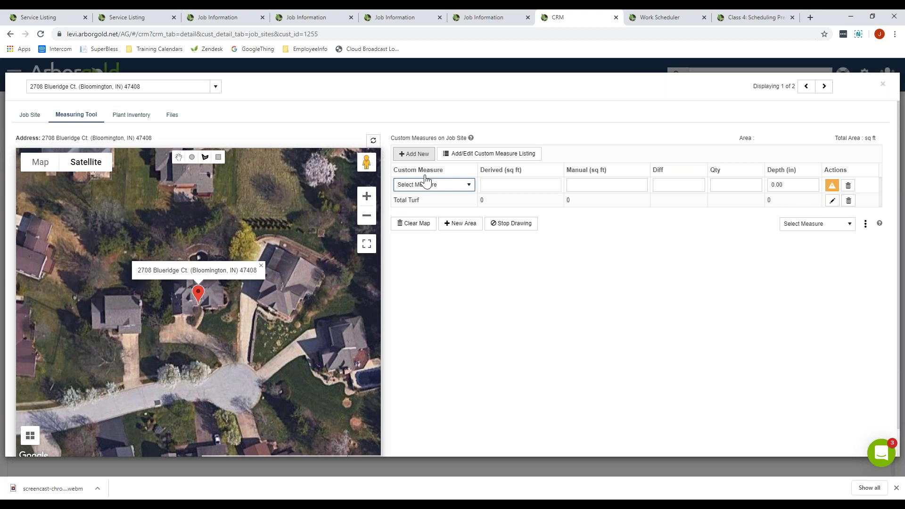
left_click(443, 185)
scroll(451, 283, "down", 1)
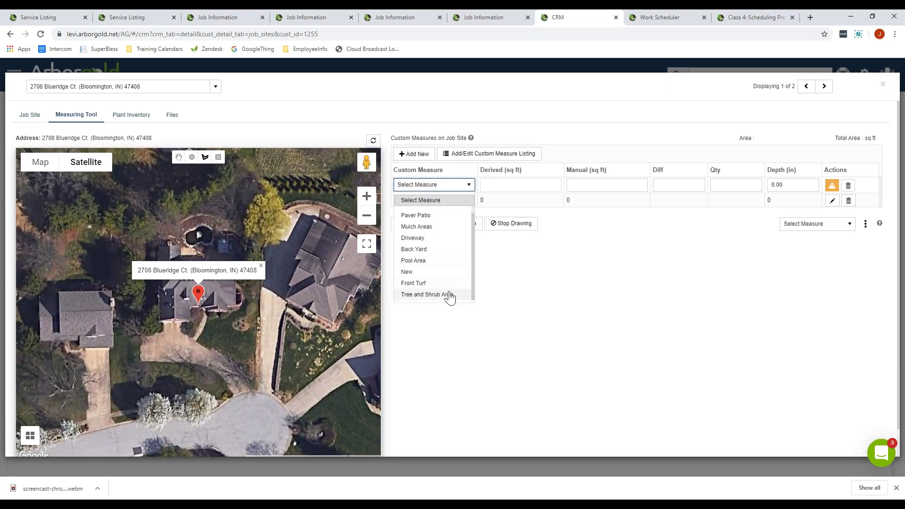
left_click(449, 295)
left_click(590, 185)
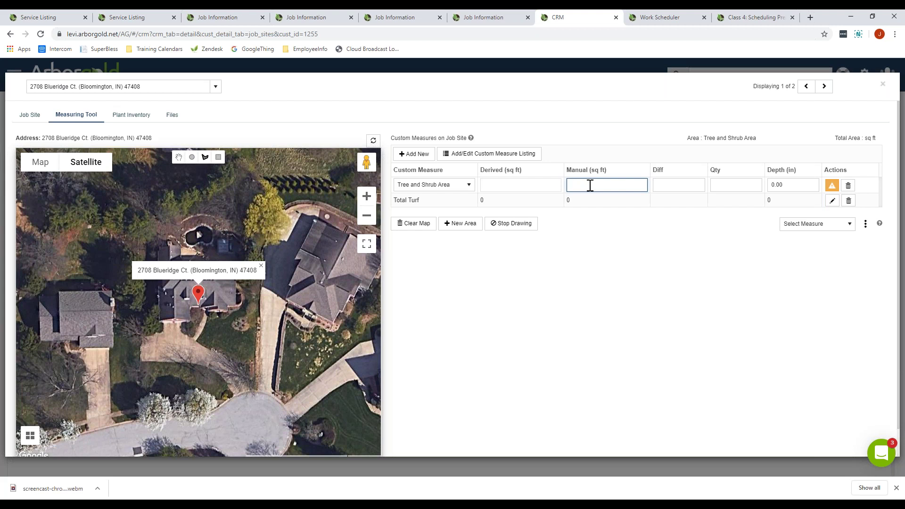
type("2000")
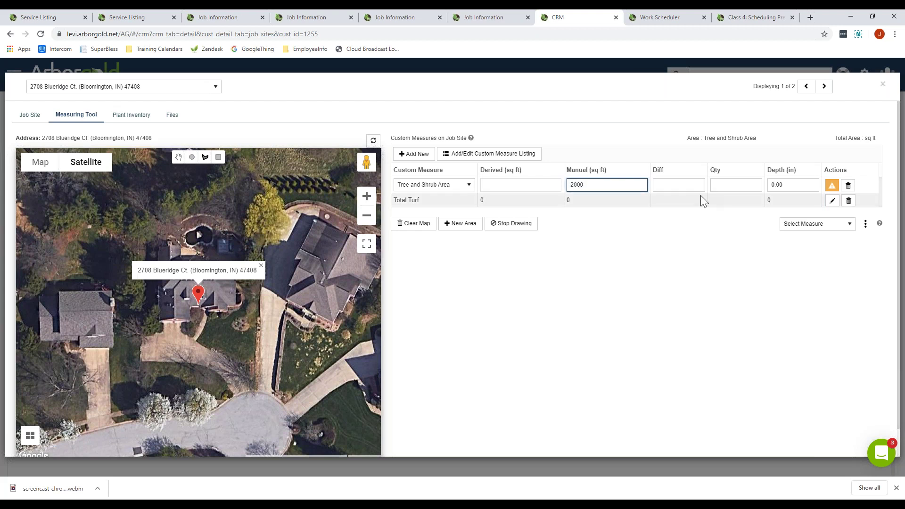
left_click(832, 185)
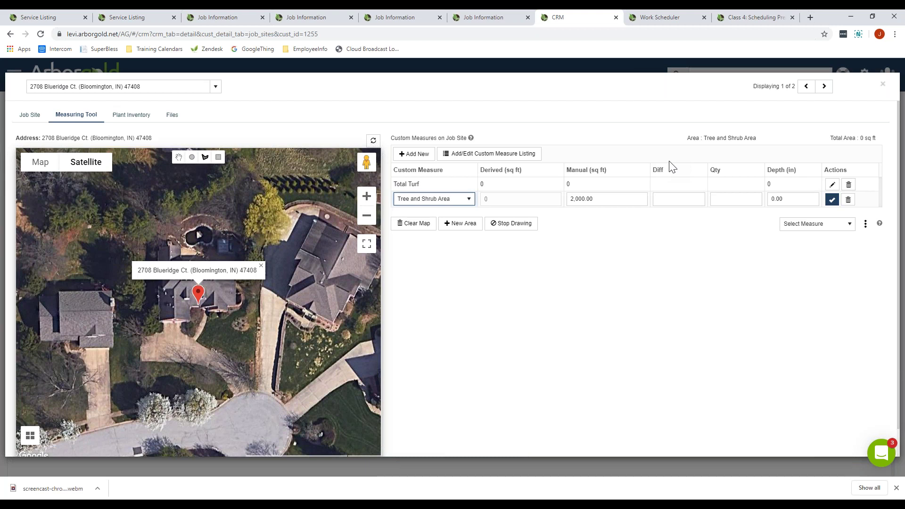
Return to the Pred Ex. 3 job through the customer's job list and check the job site's custom measures
left_click(883, 85)
left_click(99, 123)
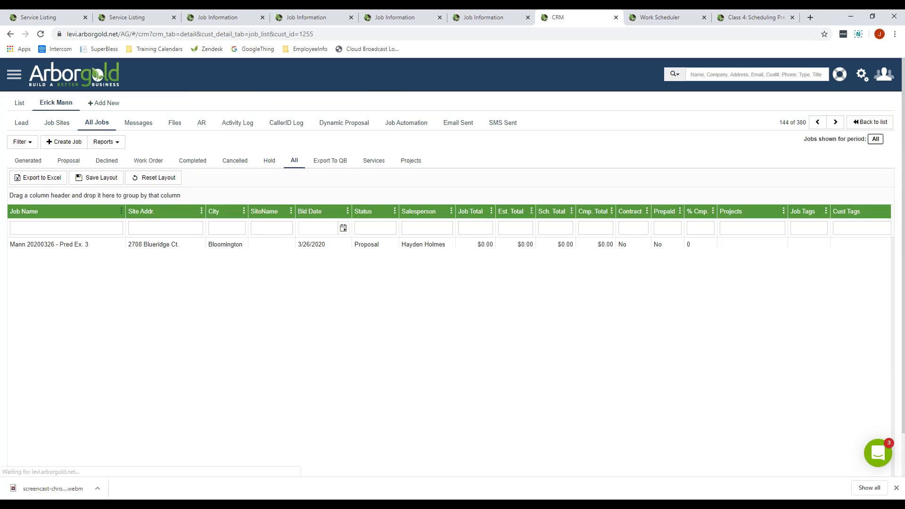
double_click(174, 252)
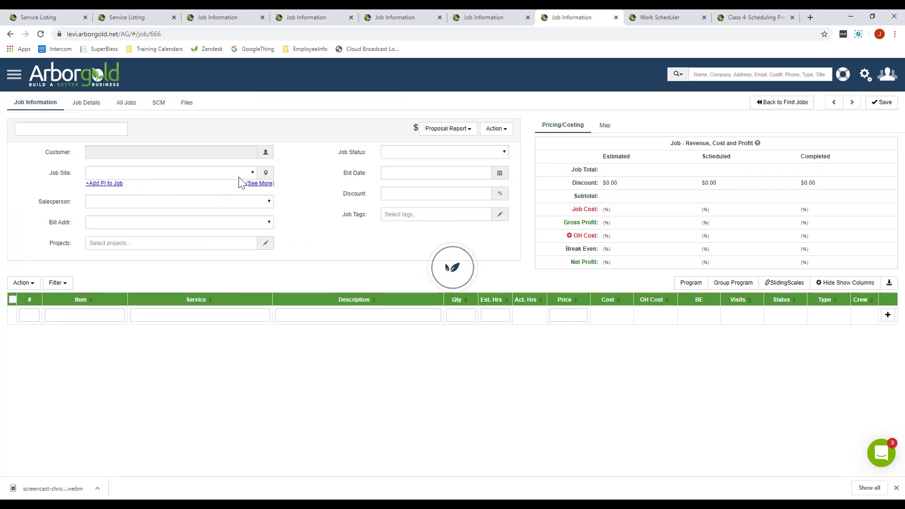
left_click(267, 175)
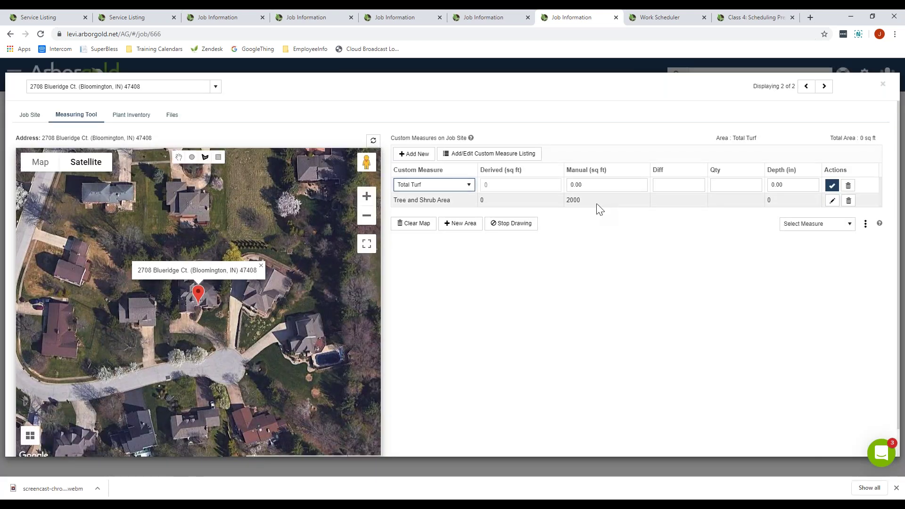
left_click(882, 86)
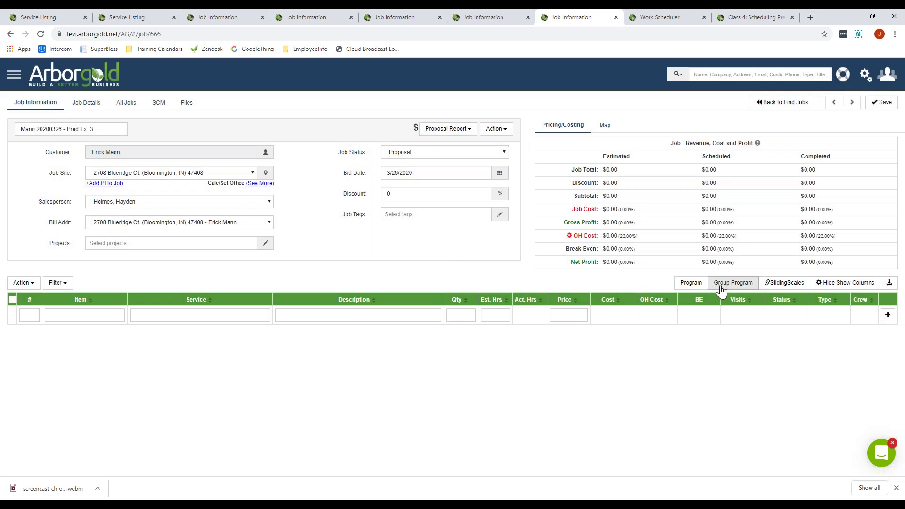
Add the Turf and Tree group program to the job with the PHC crew and look over the turf service prices
left_click(721, 286)
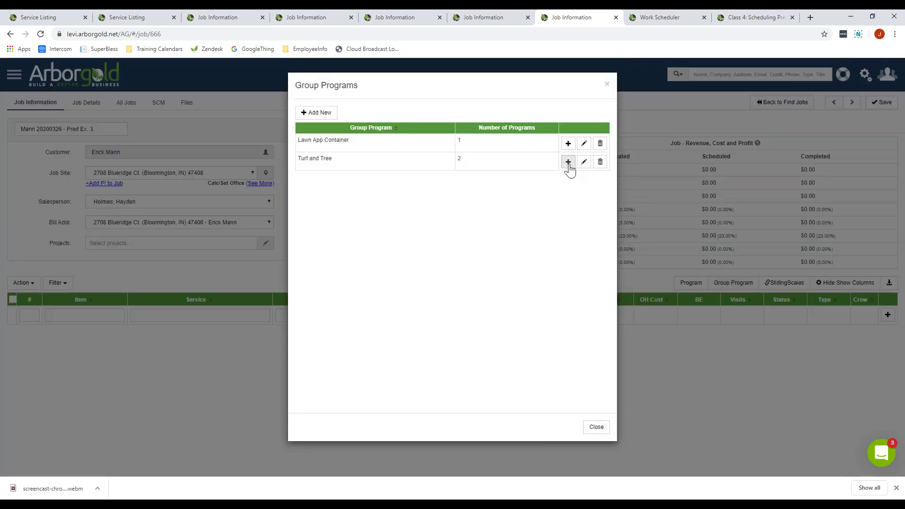
left_click(568, 163)
left_click(493, 147)
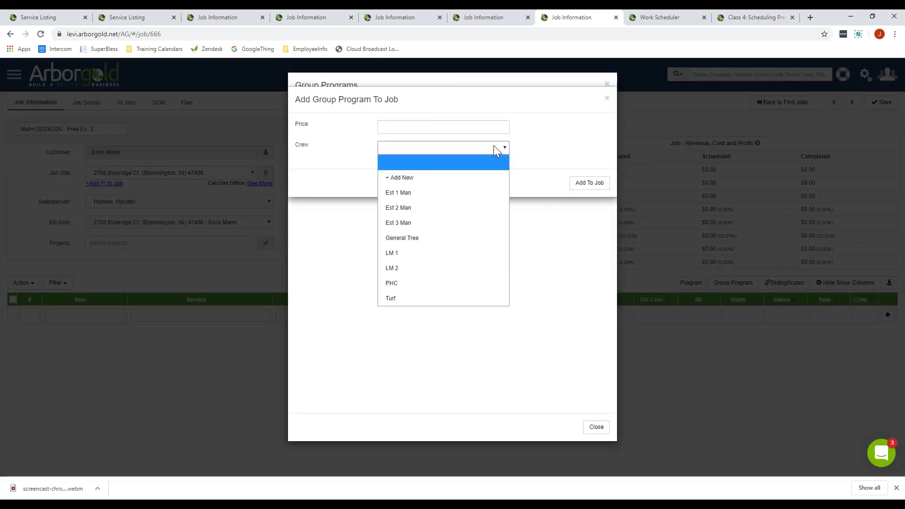
left_click(458, 283)
left_click(587, 185)
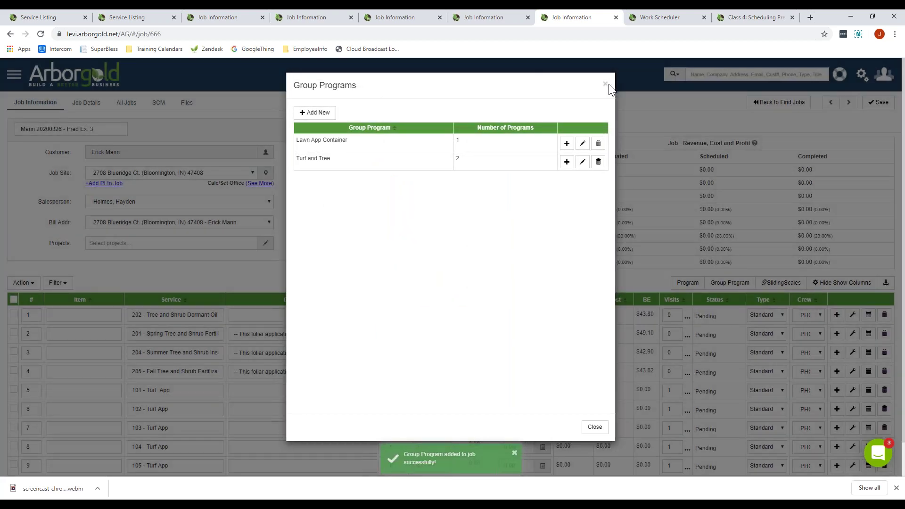
left_click(606, 85)
scroll(590, 210, "down", 1)
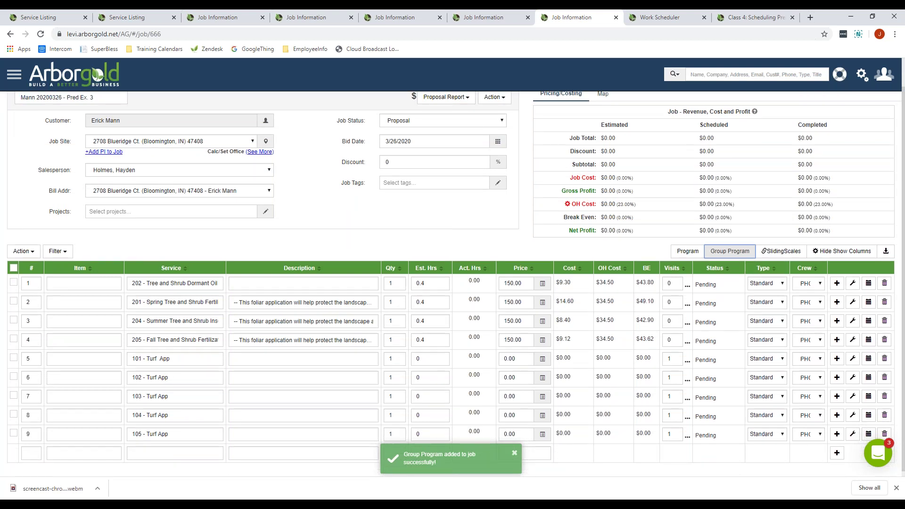
left_click(177, 360)
left_click(187, 361)
Set the job site's manual Total Turf measure to 10,000 sq ft, save it, and return to the job
scroll(263, 330, "up", 1)
left_click(265, 173)
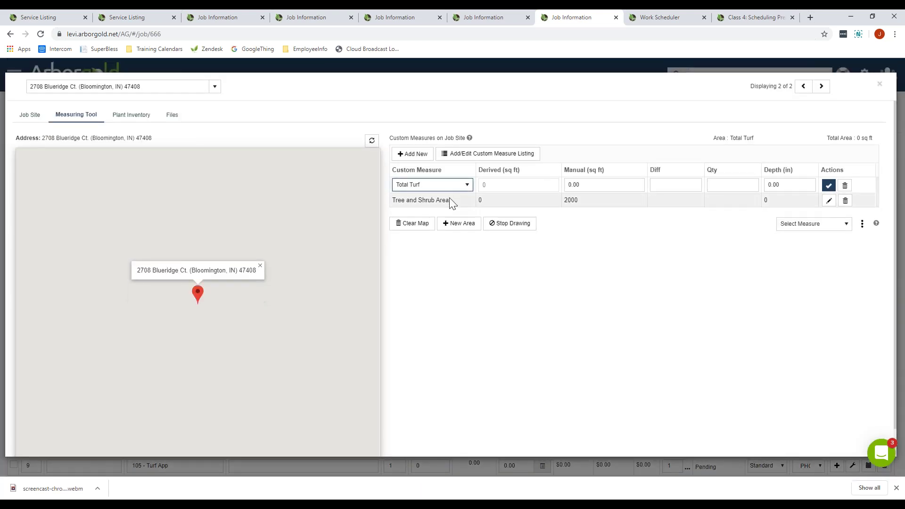
left_click(569, 185)
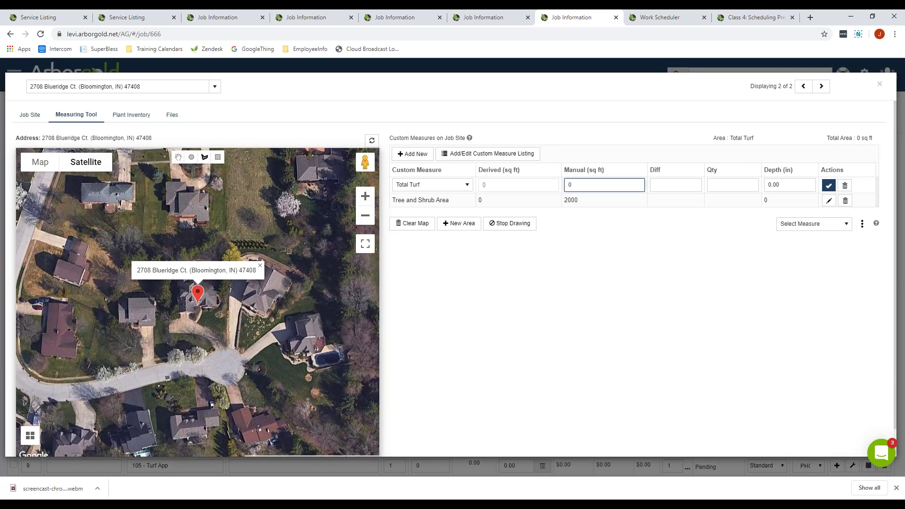
double_click(579, 181)
type("10,000")
left_click(829, 185)
left_click(879, 85)
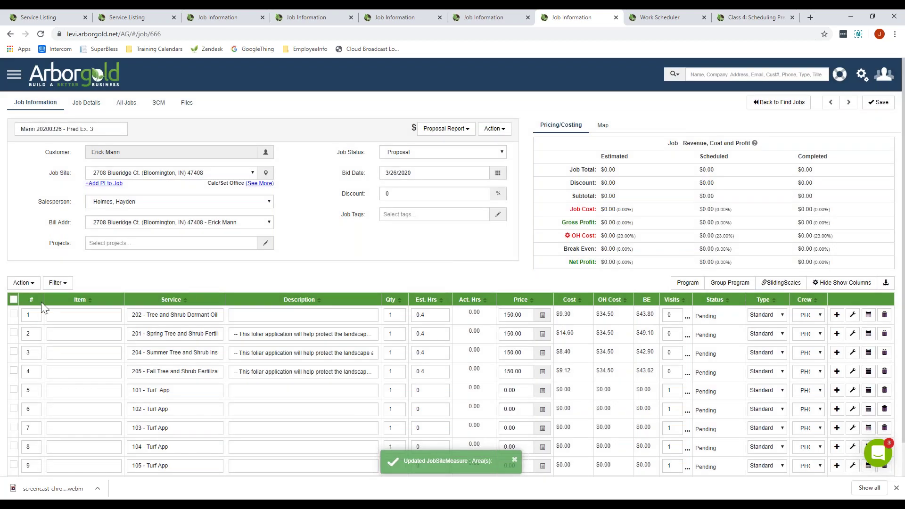
Delete all services from the Pred Ex. 3 job
left_click(13, 299)
left_click(23, 282)
left_click(46, 311)
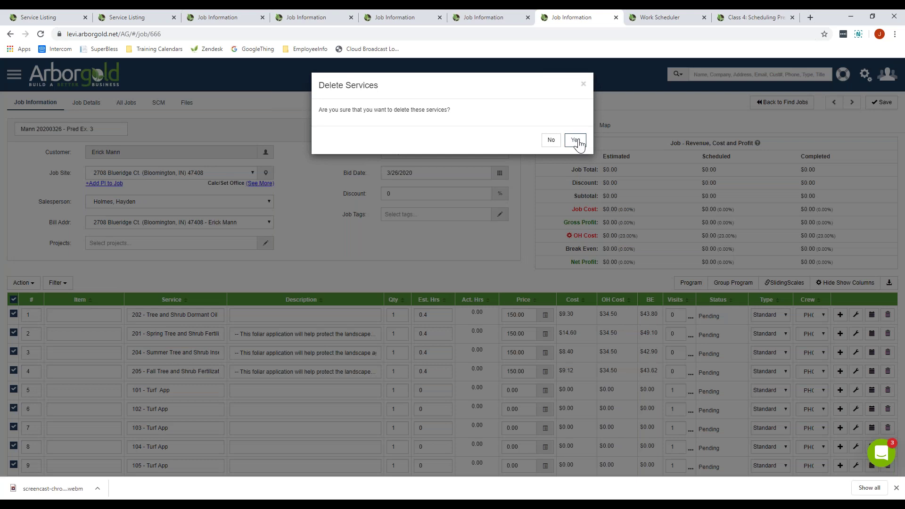
left_click(576, 140)
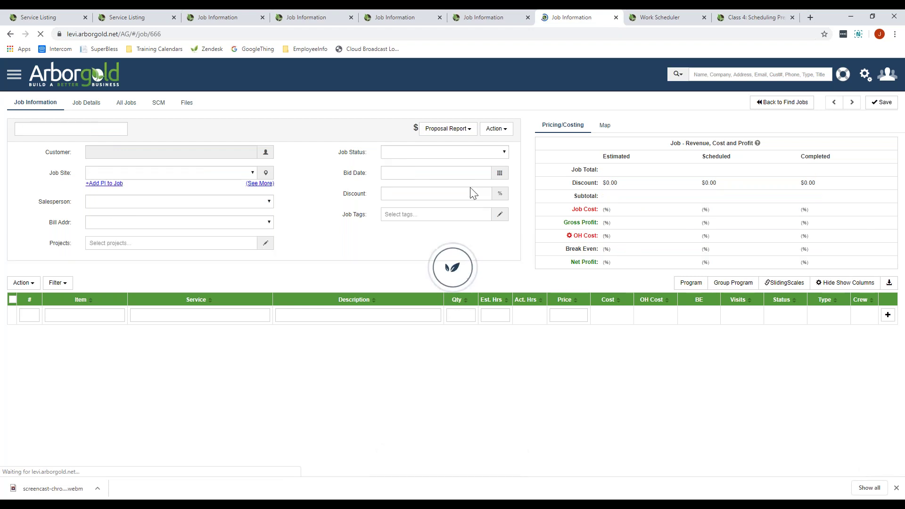
Add the Turf and Tree group program to the emptied job again, assigning the PHC crew
left_click(726, 292)
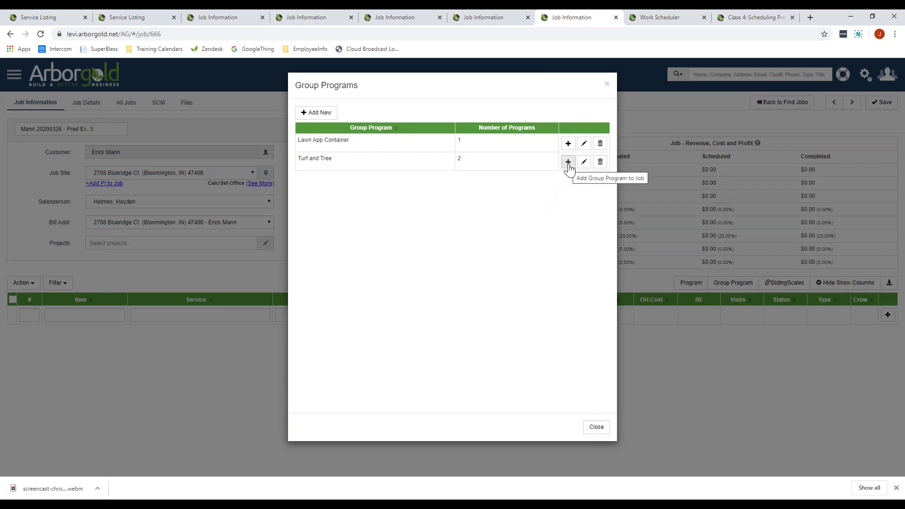
left_click(568, 162)
left_click(465, 150)
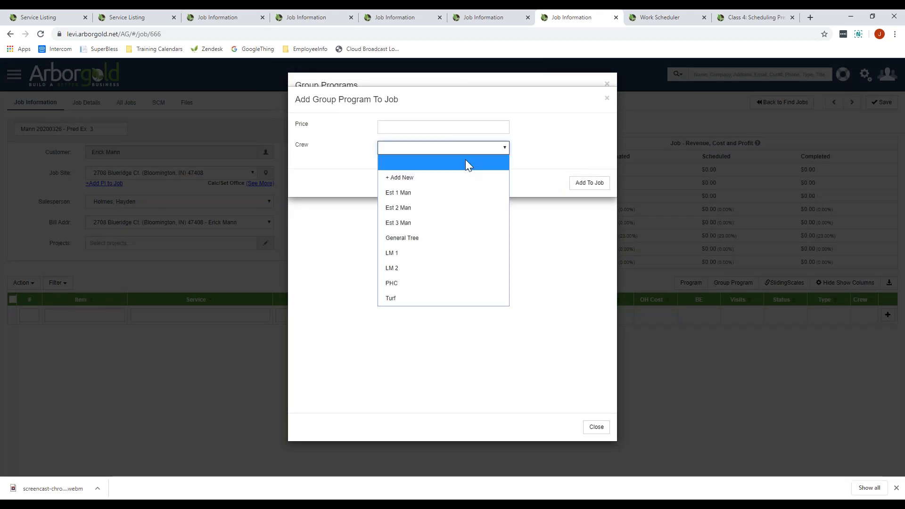
left_click(453, 284)
key("Tab")
key("Return")
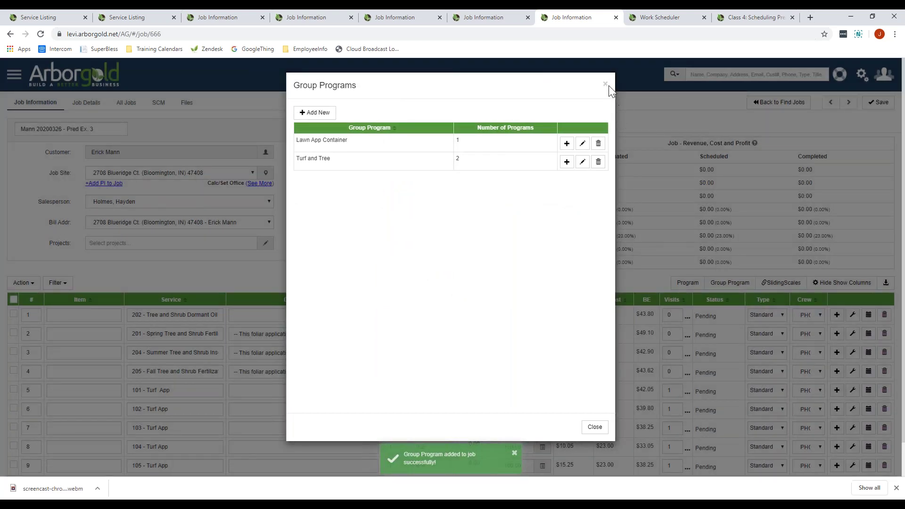
left_click(605, 84)
Look over the estimated hours and prices of the added tree and turf services, and switch to the PowerPoint presentation
scroll(516, 245, "down", 1)
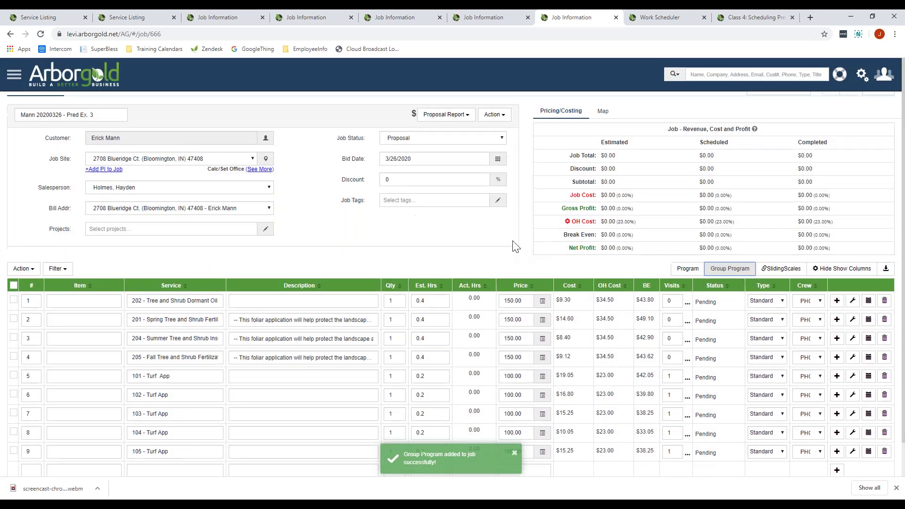
scroll(516, 245, "down", 1)
scroll(520, 240, "down", 1)
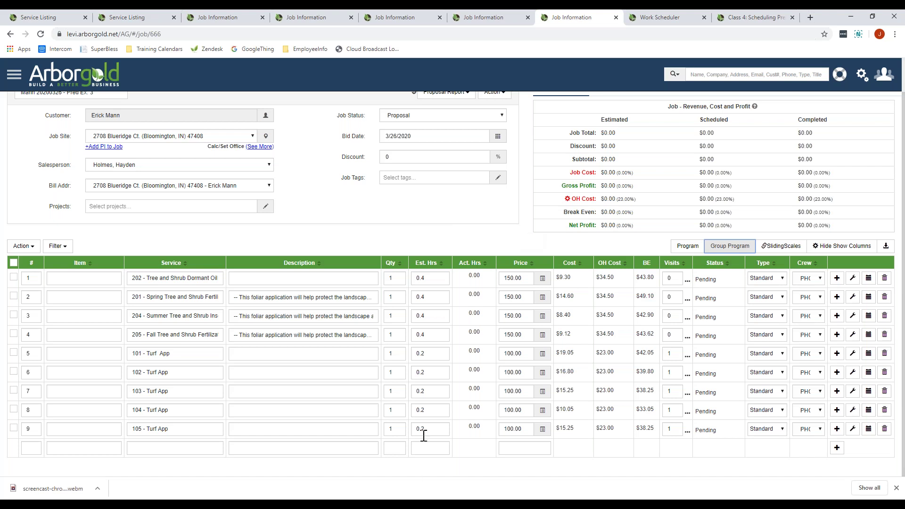
key("alt+Tab")
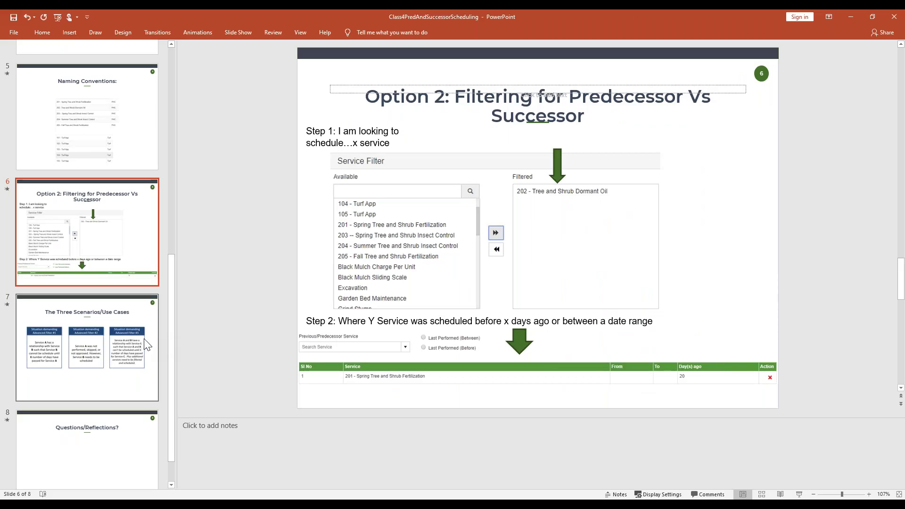